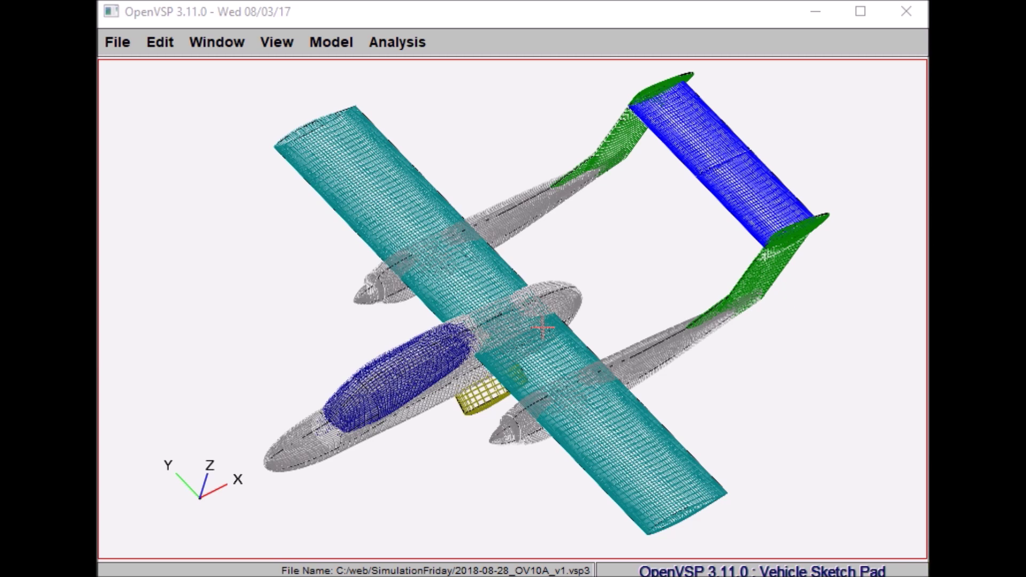
Step: Rotate the OV-10A wireframe view slightly and bring up the Analysis menu
left_click_drag(543, 328, 528, 295)
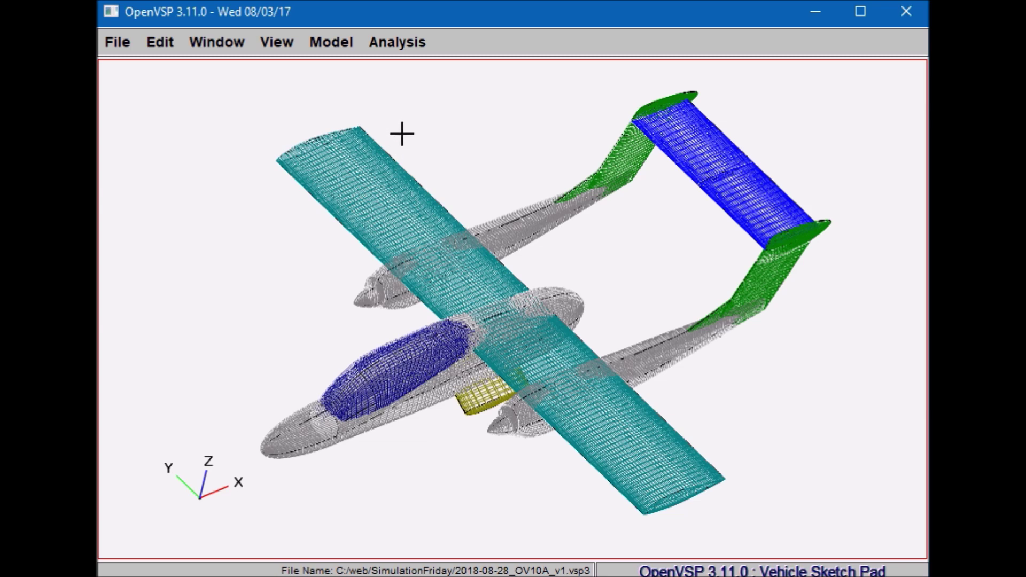
left_click(385, 44)
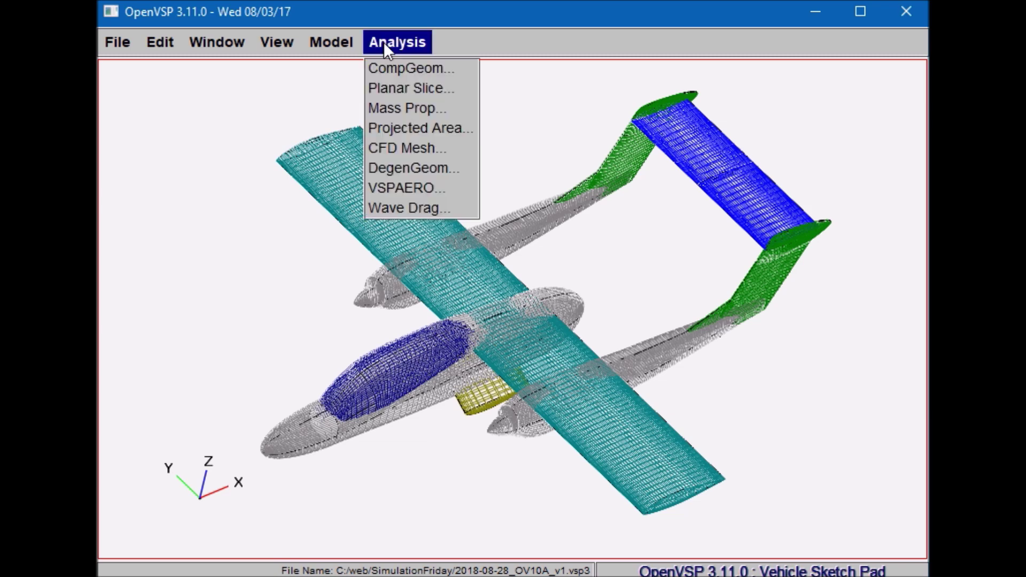
Step: Run CompGeom with .csv, .tsv and Subsurfs unchecked, then inspect the 93656-triangle mesh
left_click(398, 70)
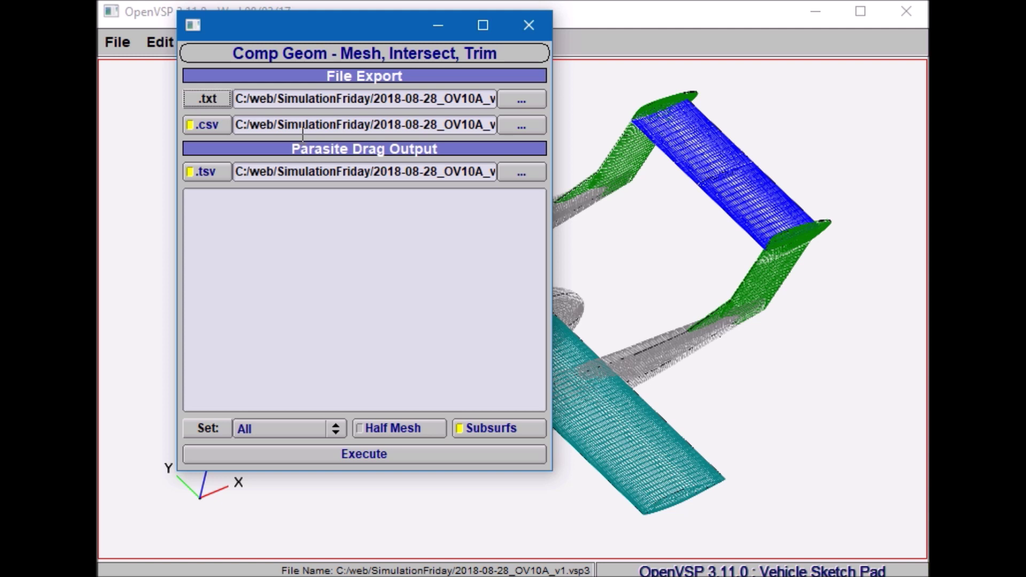
left_click(194, 125)
left_click(207, 172)
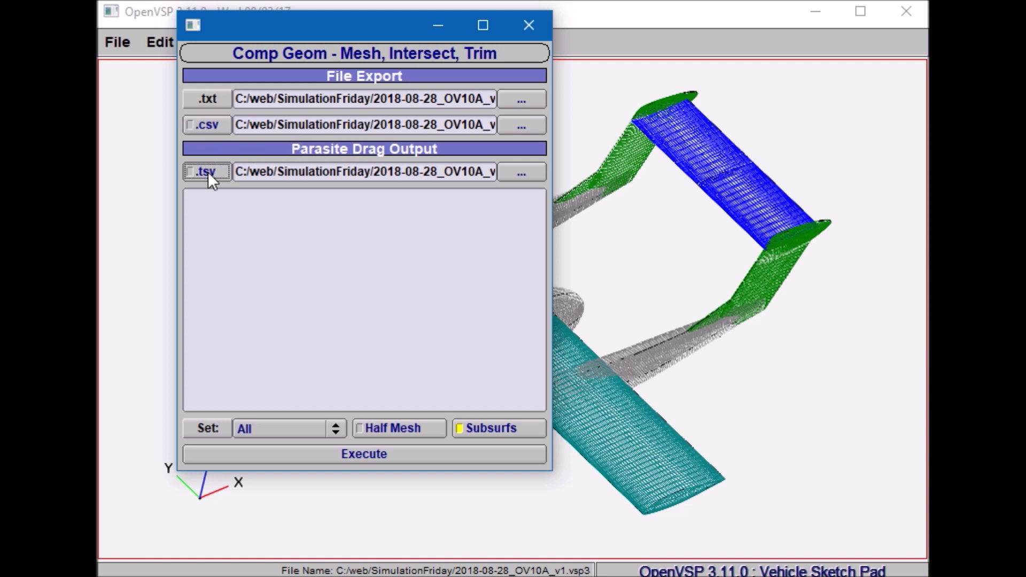
left_click(464, 434)
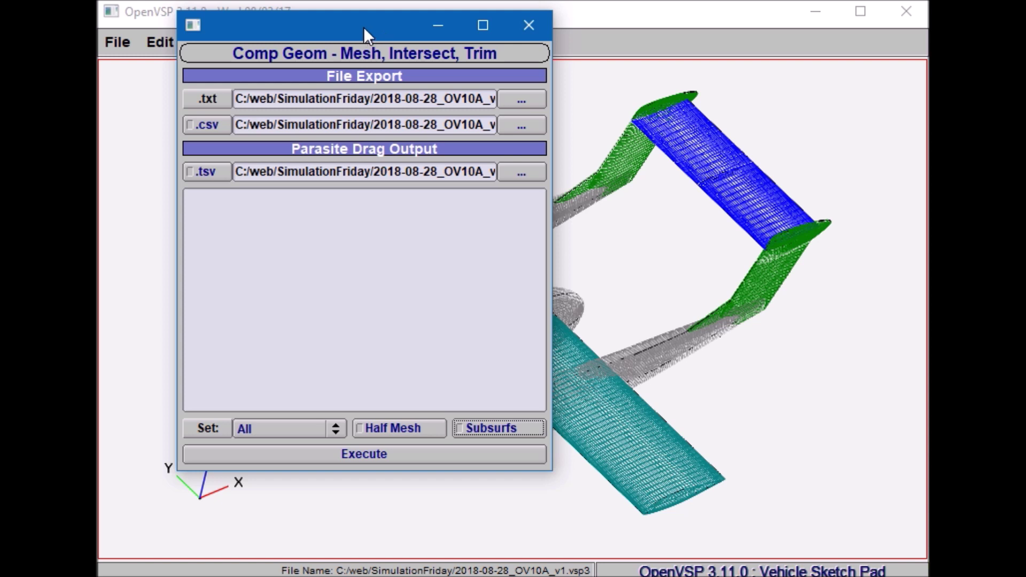
left_click(368, 457)
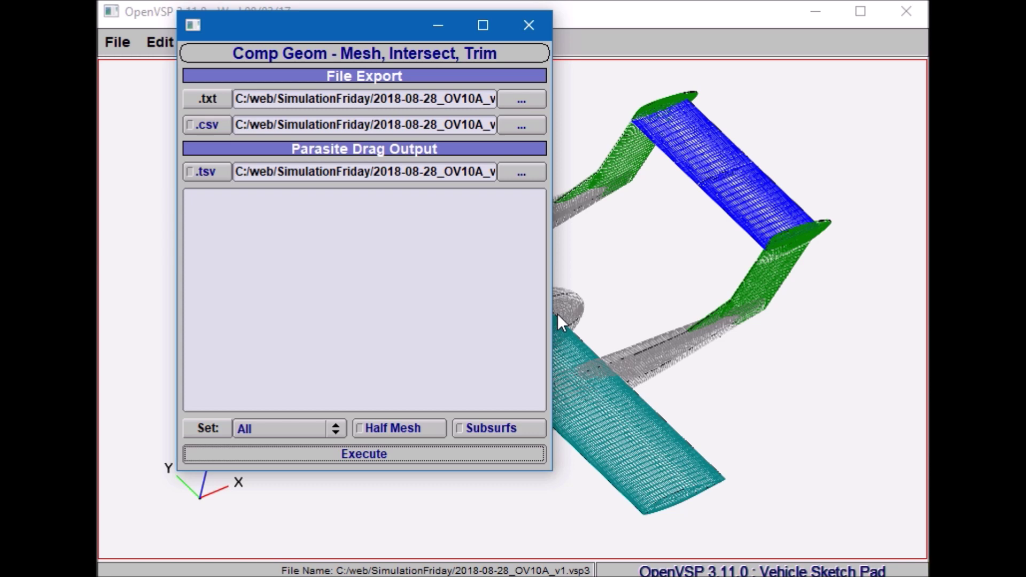
left_click_drag(369, 26, 603, 42)
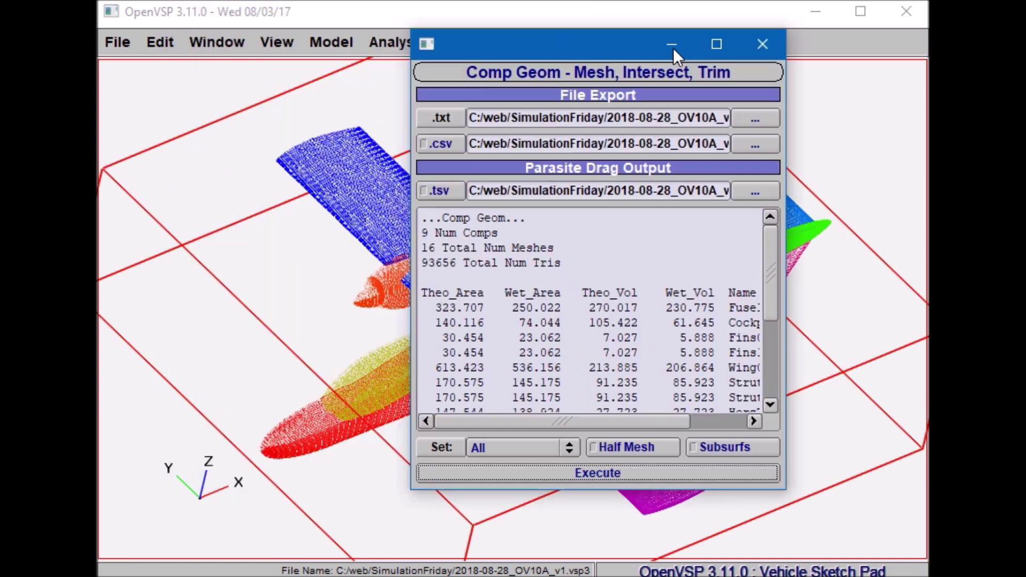
left_click(764, 41)
left_click_drag(709, 251, 701, 160)
left_click_drag(270, 394, 367, 428)
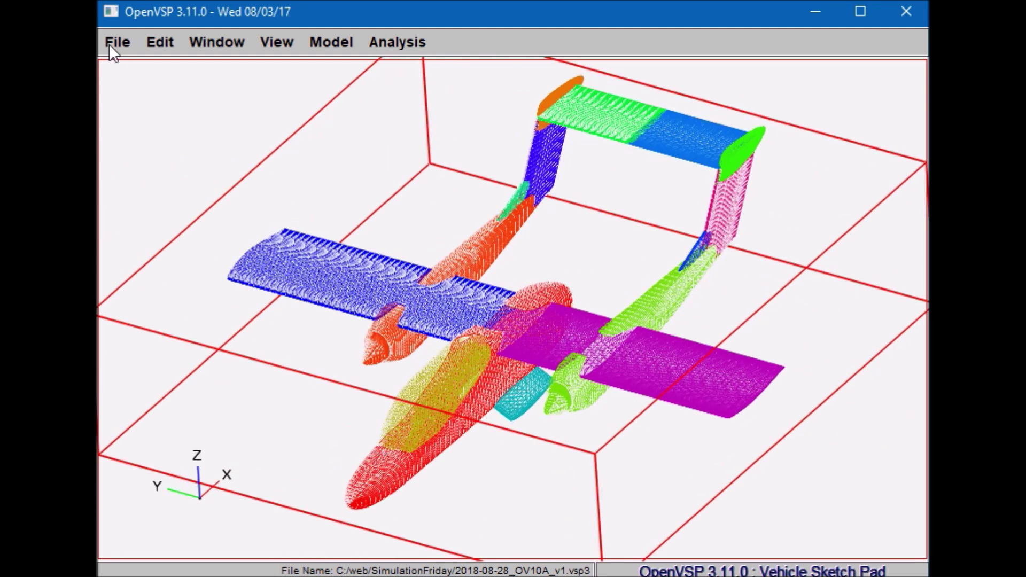
Step: Export the meshed OV-10A as a Stereolith (.stl) file with default STL options
left_click(125, 46)
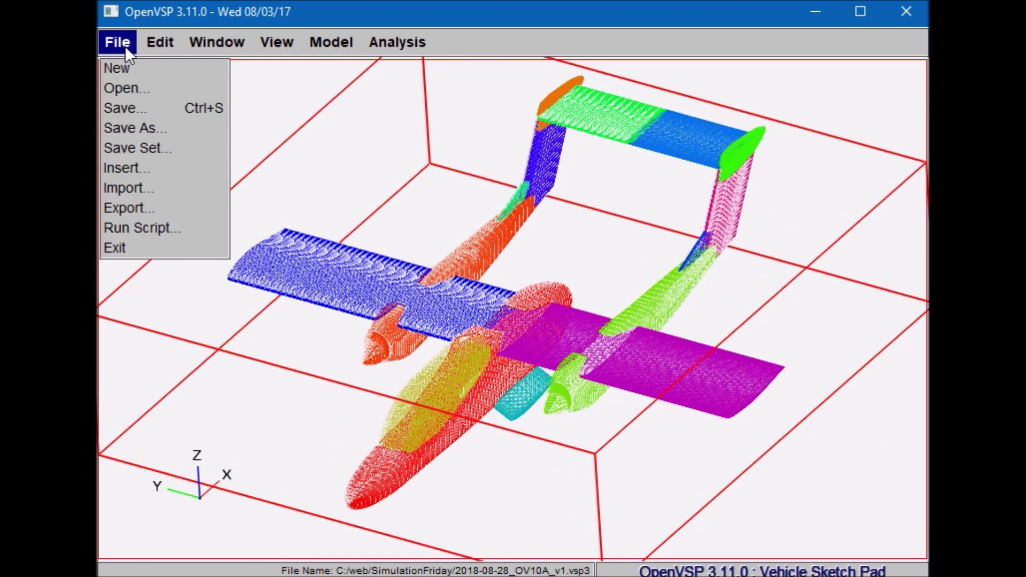
left_click(143, 204)
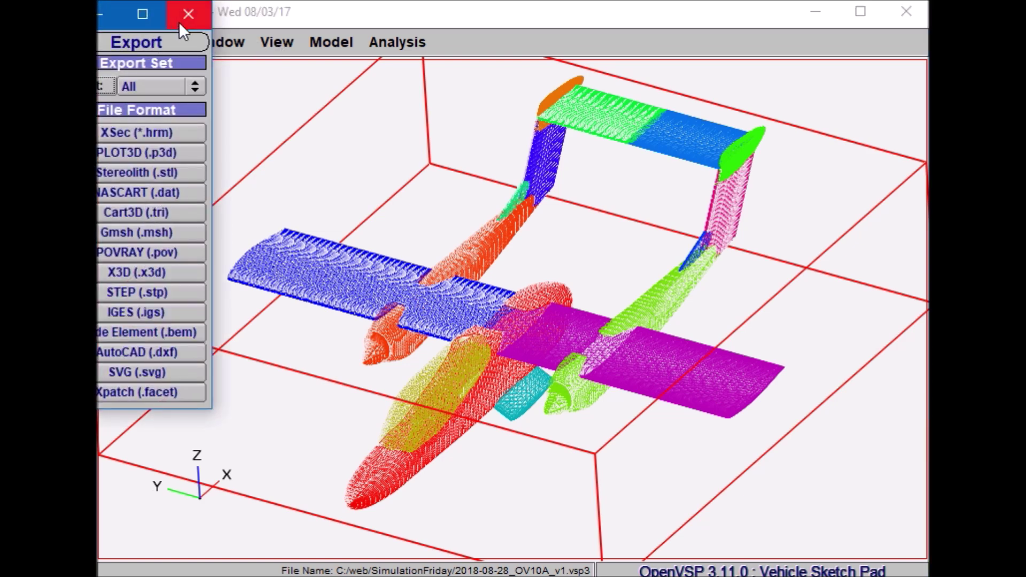
left_click(147, 173)
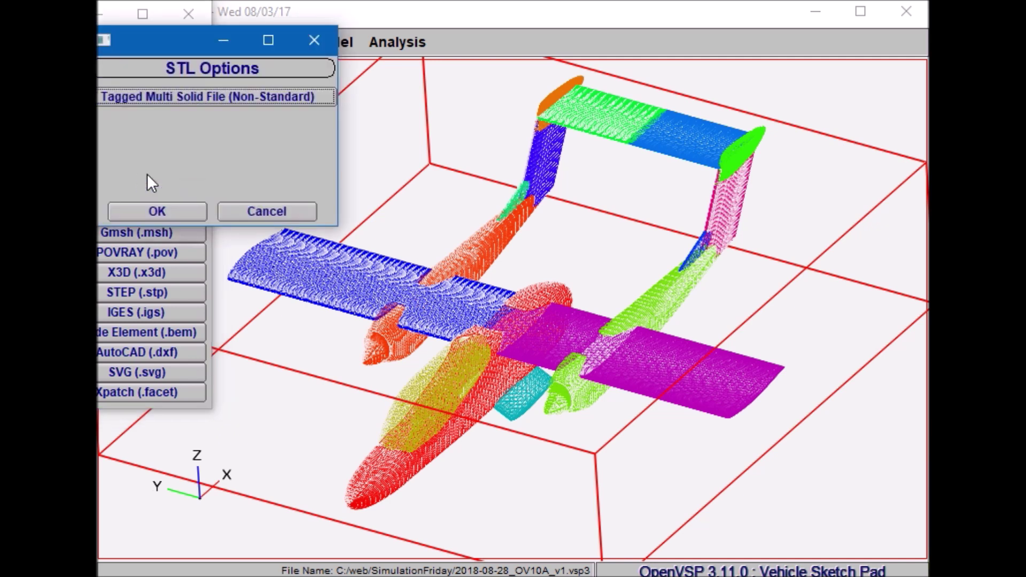
left_click(172, 210)
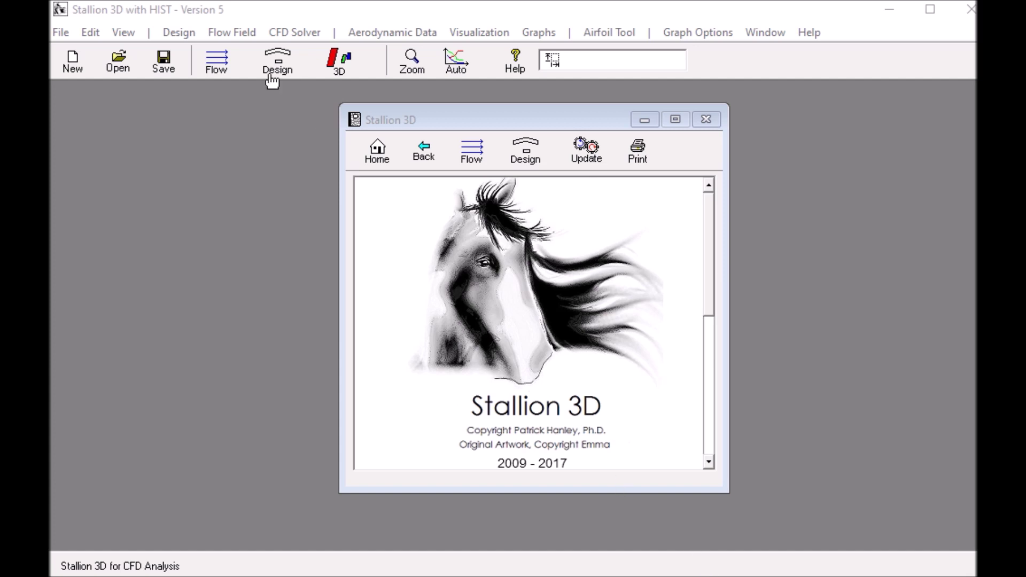
Step: In Import/Edit STL File, filter the file list by *.stl and select TwinTail1
left_click(174, 34)
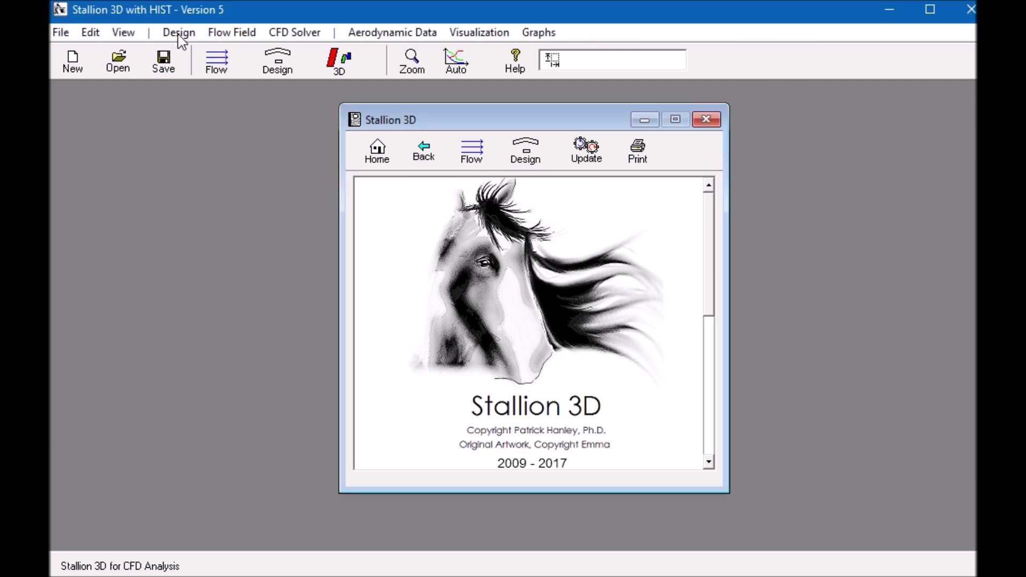
left_click(219, 118)
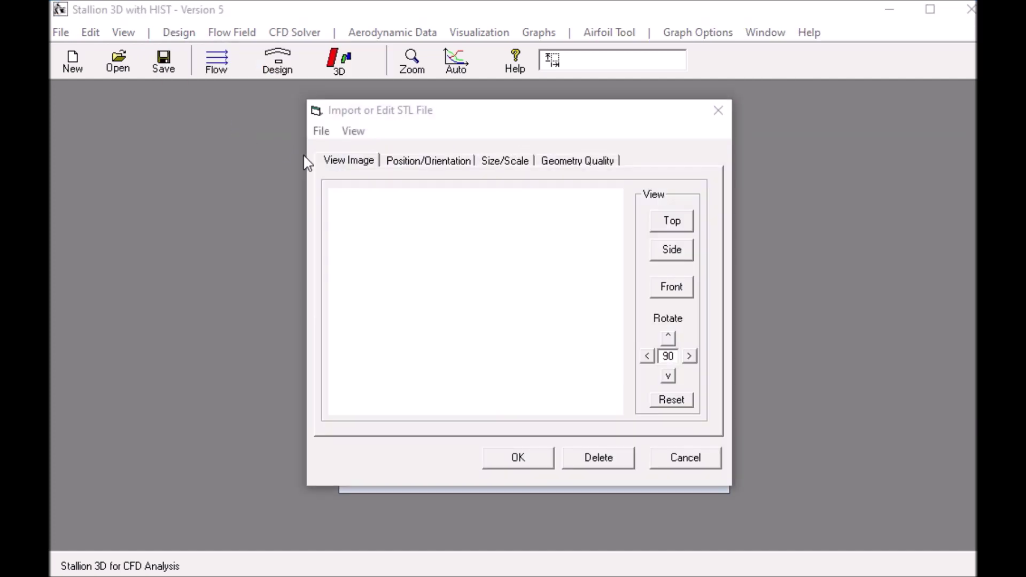
left_click(322, 134)
left_click(340, 151)
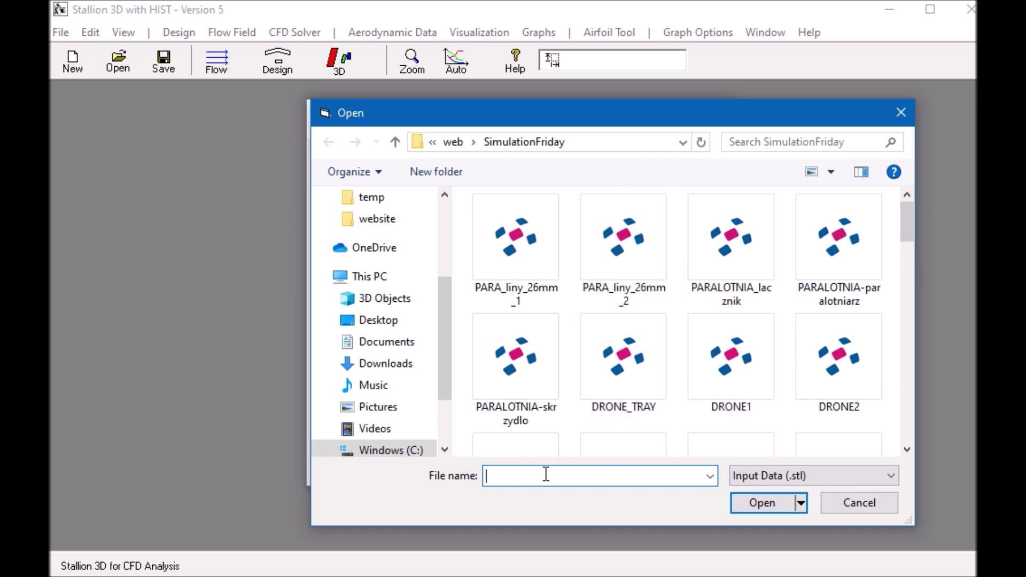
type("*.stl")
key("Return")
left_click_drag(904, 225, 907, 241)
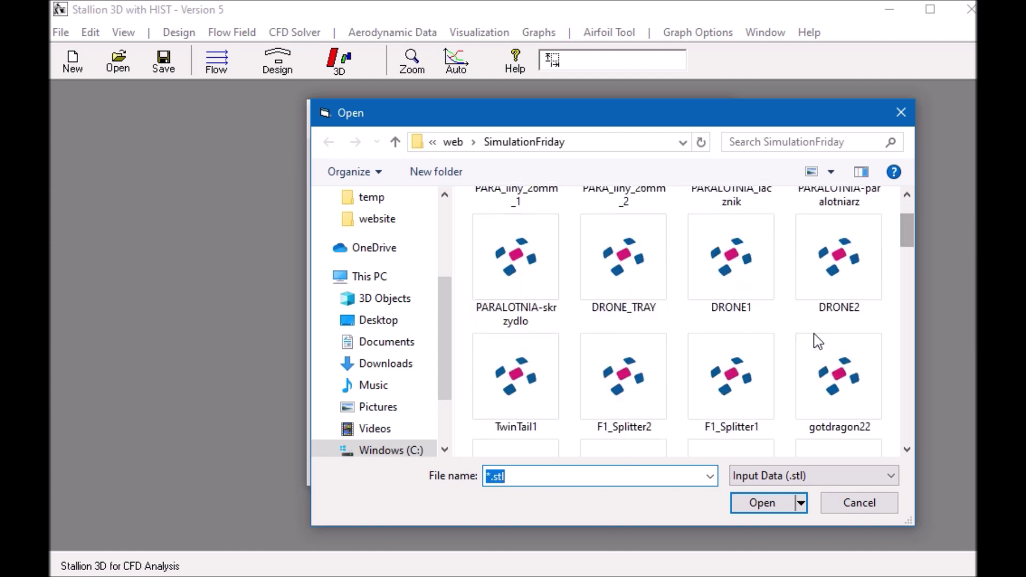
left_click(517, 415)
Step: Load TwinTail1's 77414 facets, set Size/Scale units to ft, and accept the geometry
left_click(762, 504)
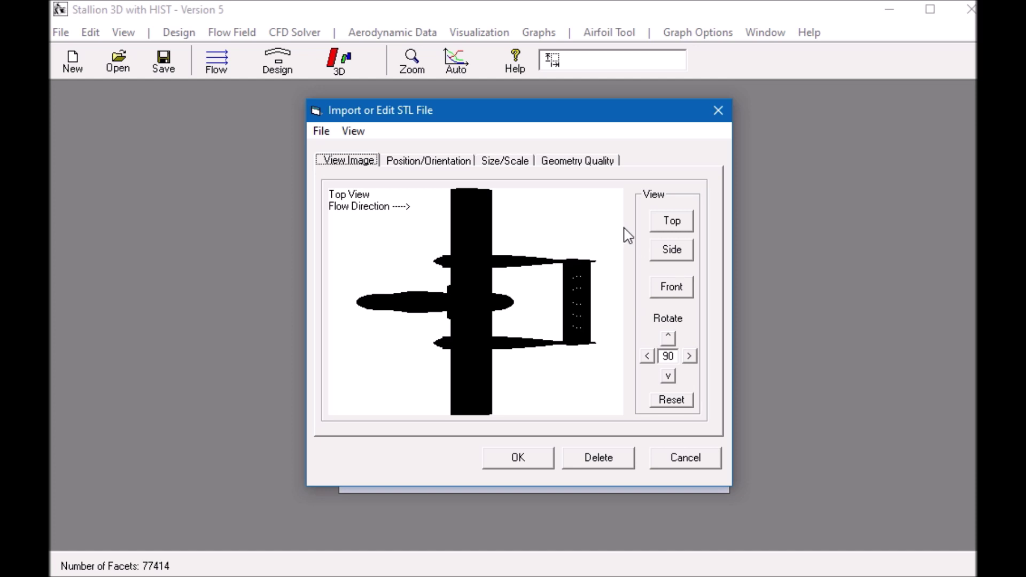
left_click(523, 162)
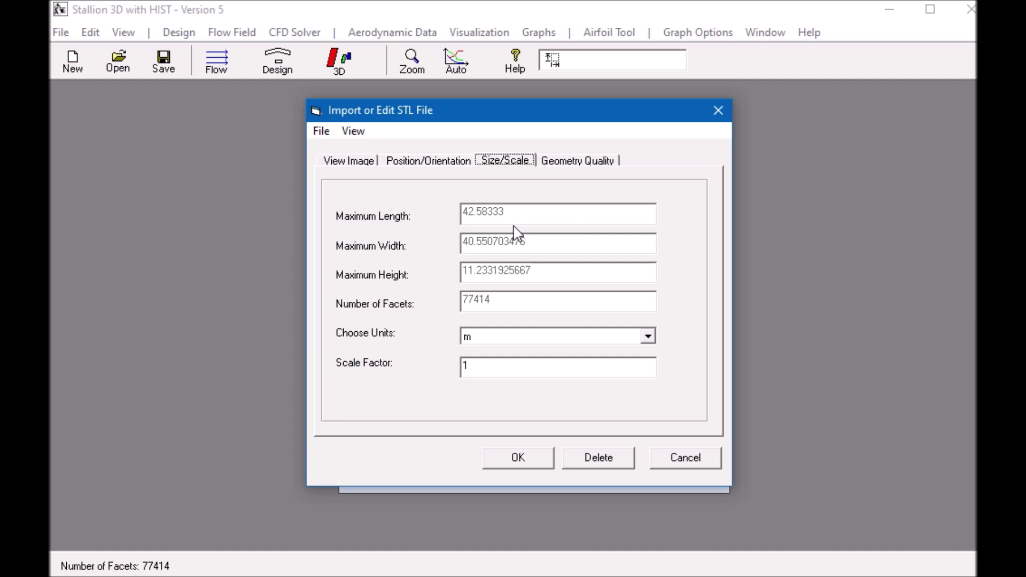
left_click(648, 336)
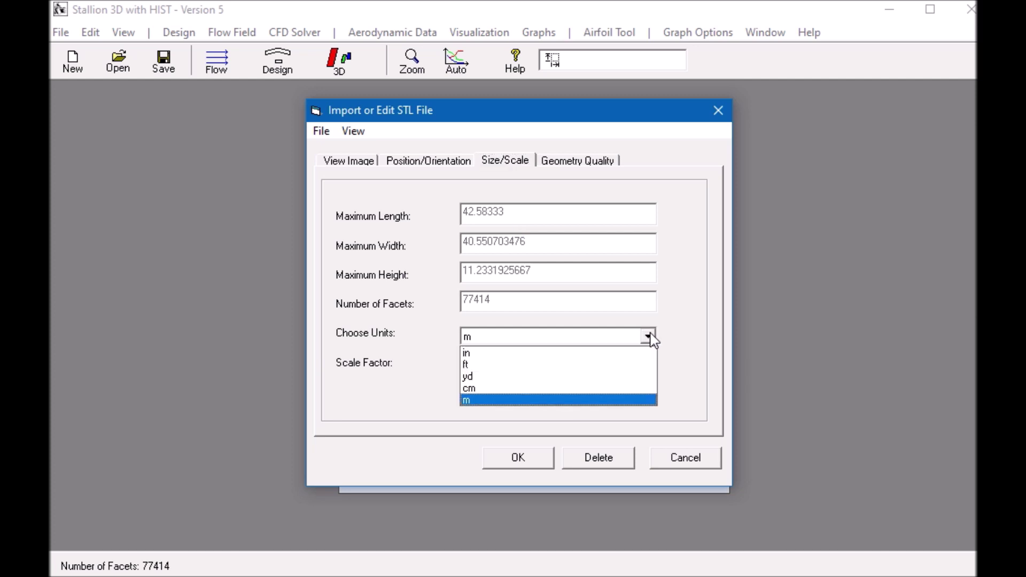
left_click(498, 364)
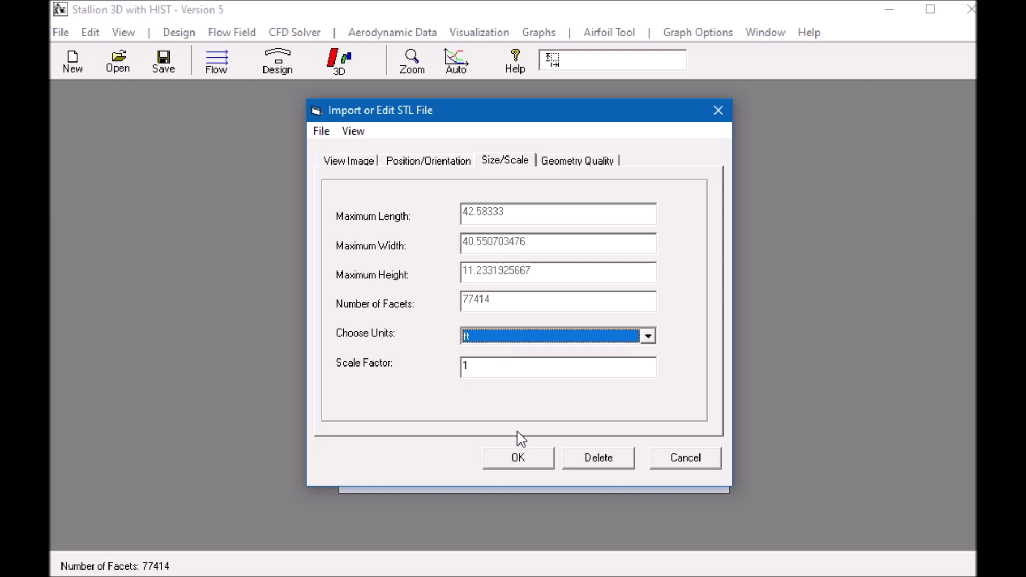
left_click(516, 458)
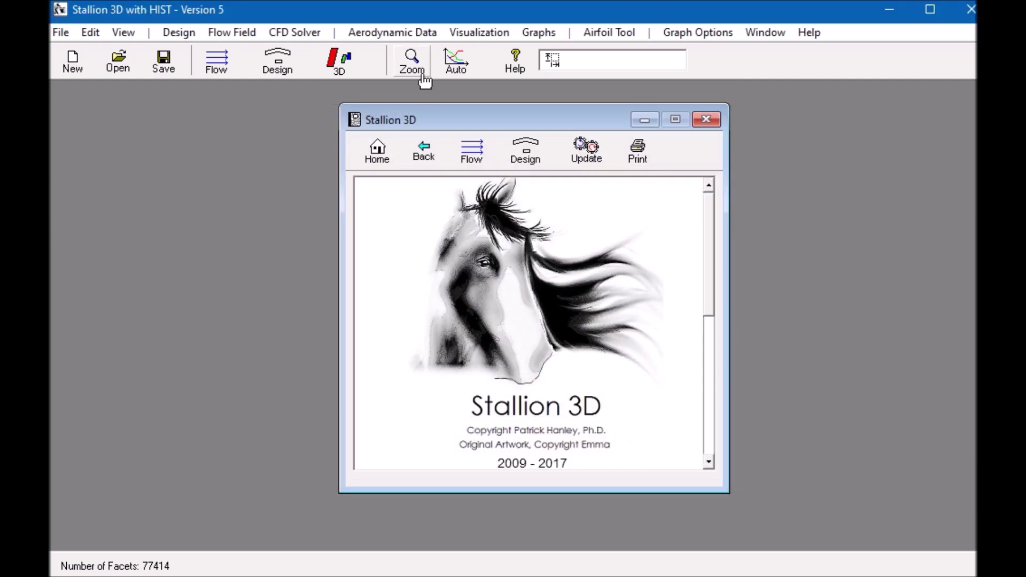
Step: Show the aircraft in 3-D, zoom-box and orbit it, then add a surface in the Design Editor
left_click(473, 32)
left_click(491, 58)
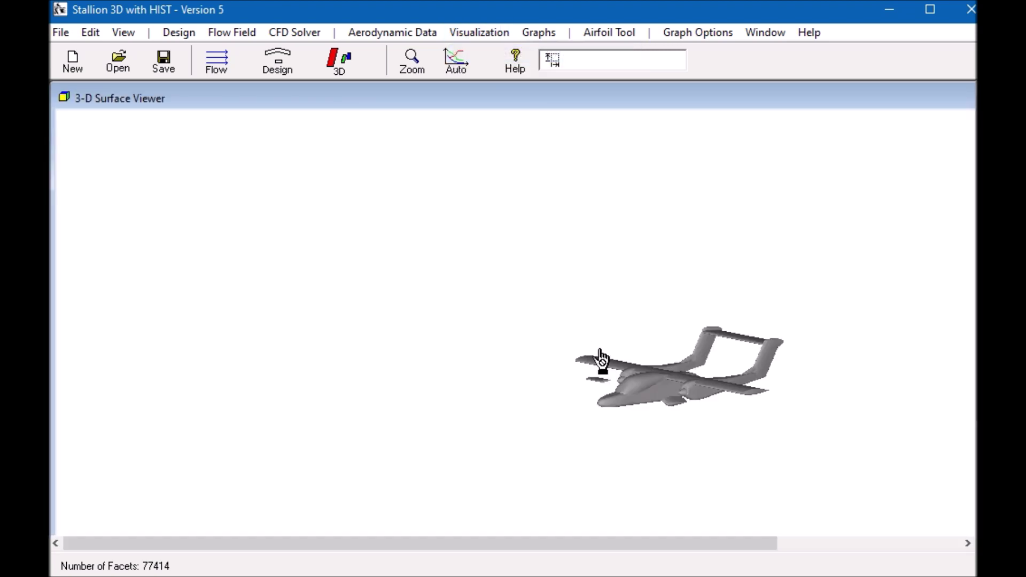
left_click_drag(599, 362, 596, 367)
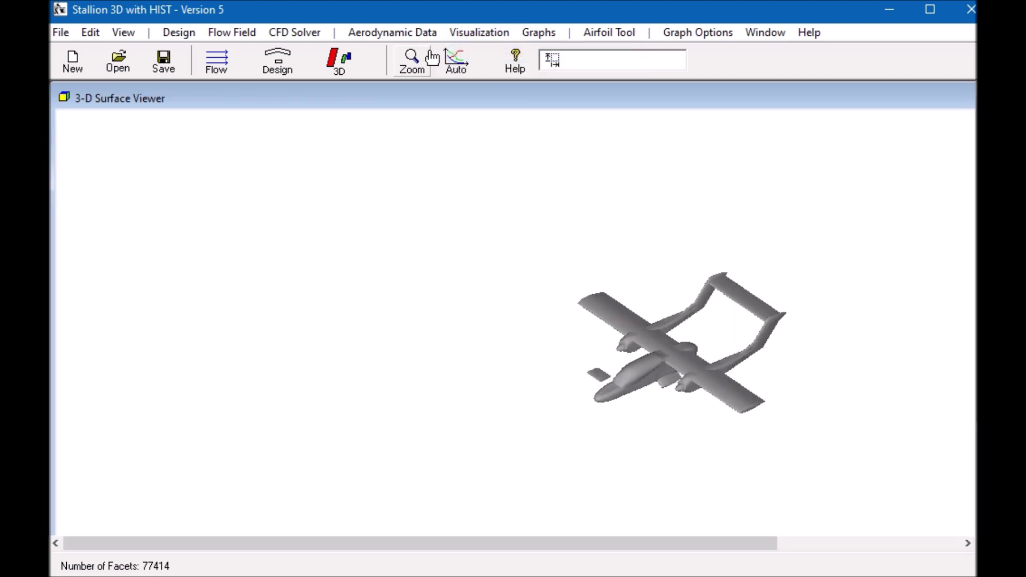
left_click(412, 61)
left_click_drag(500, 241, 776, 449)
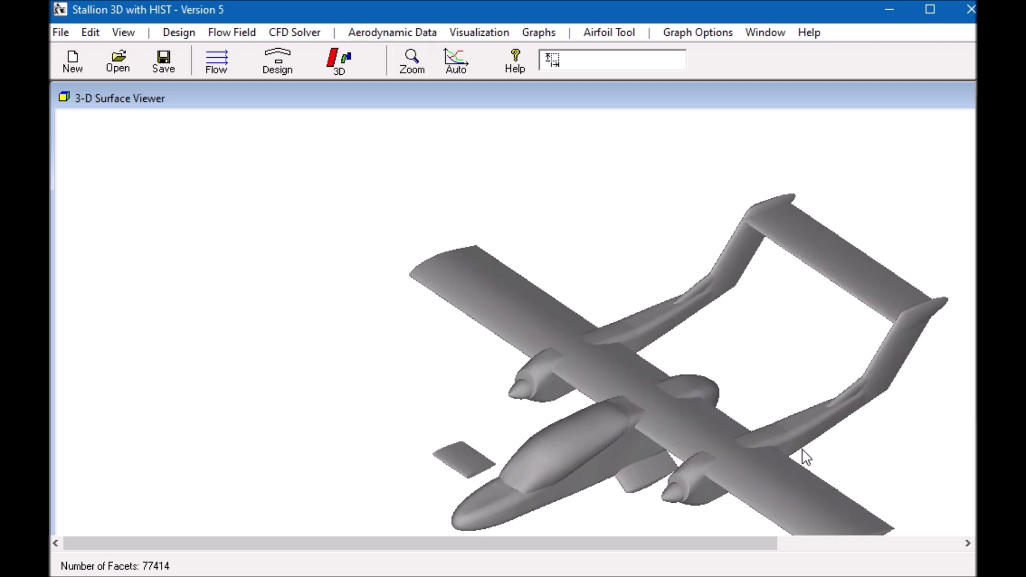
left_click(657, 473)
left_click_drag(660, 475, 636, 470)
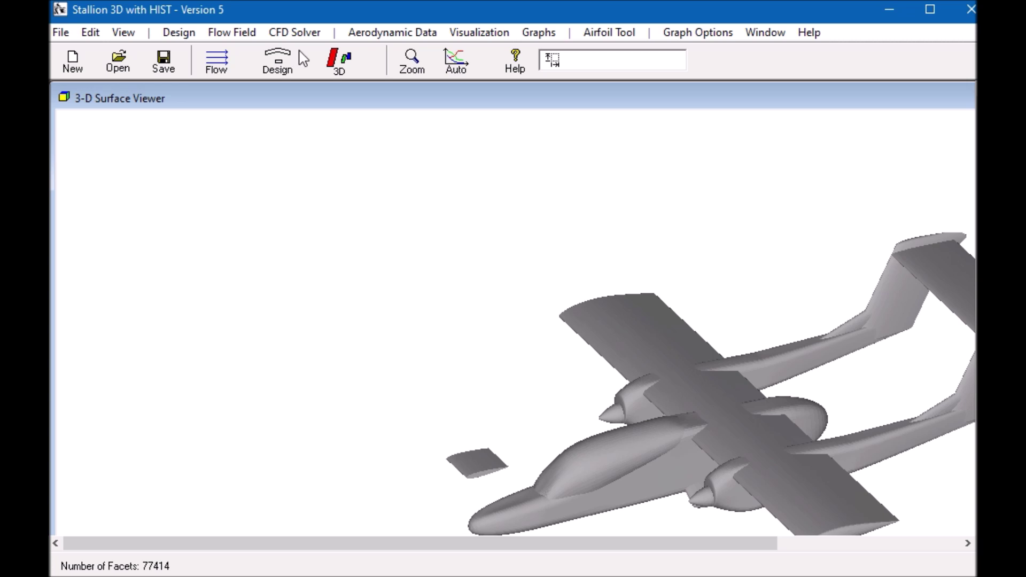
left_click(277, 60)
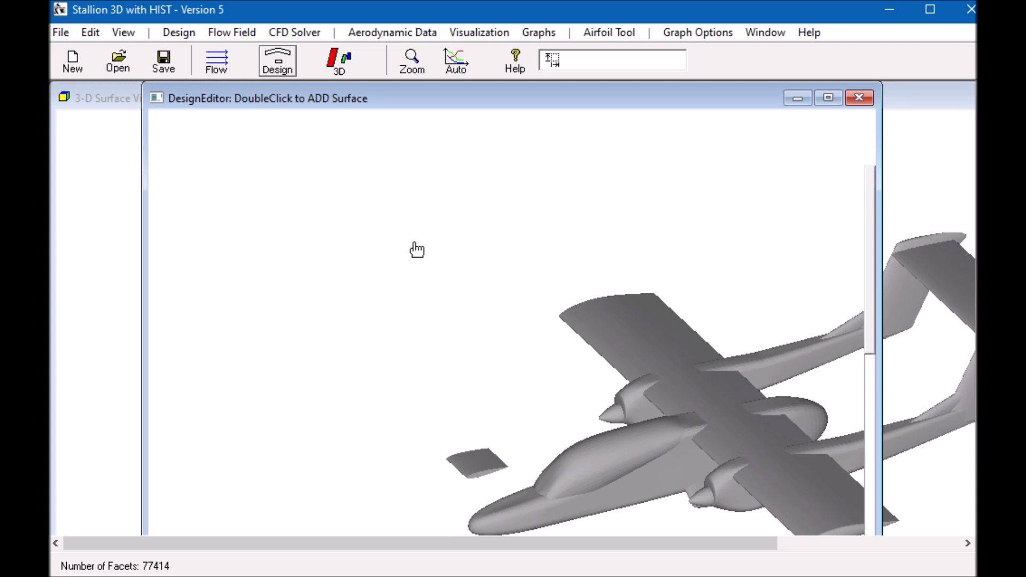
double_click(422, 261)
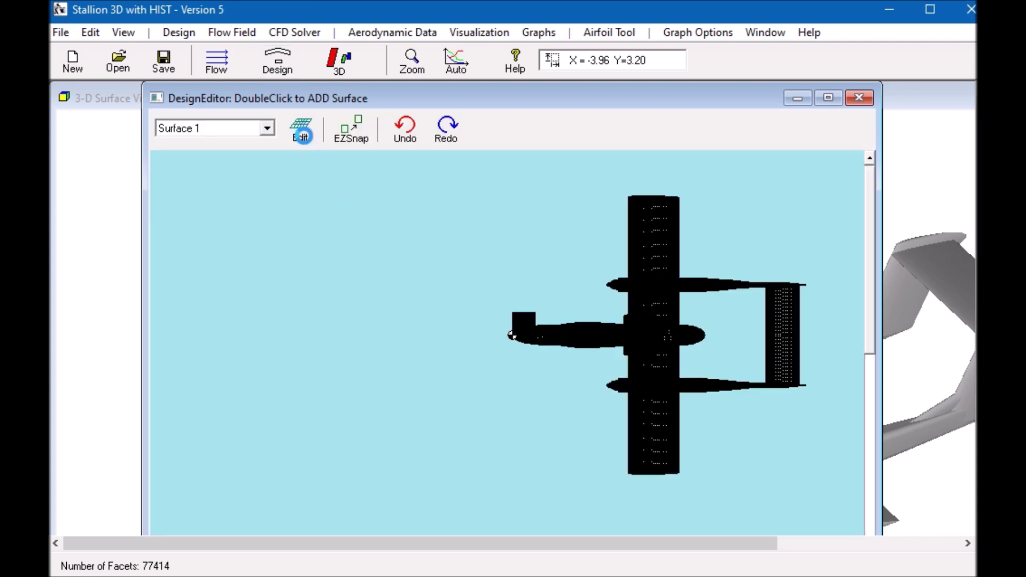
Step: Delete the default Surface 1 from Edit Surface and confirm the deletion
left_click(303, 133)
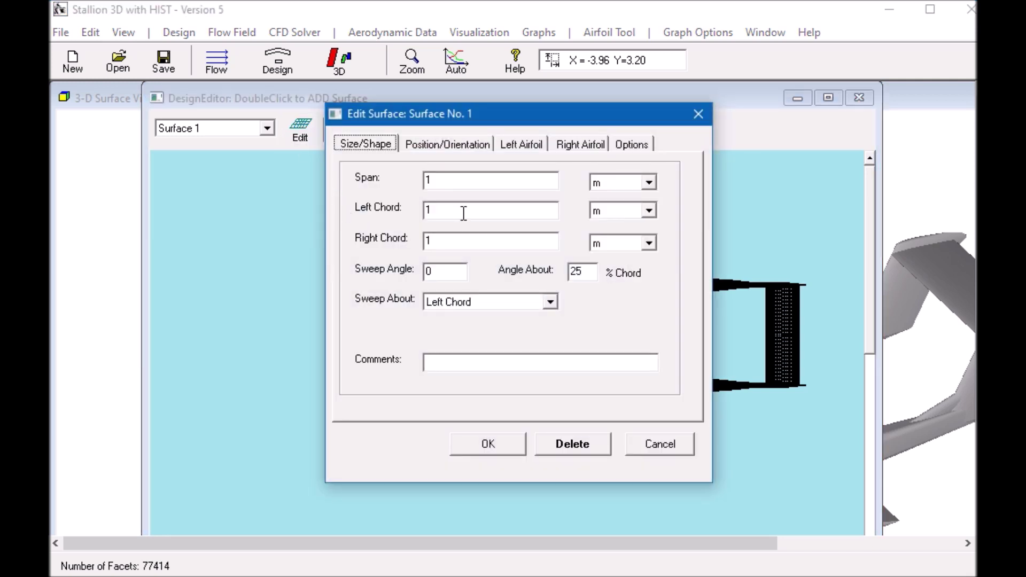
left_click(565, 452)
left_click(626, 356)
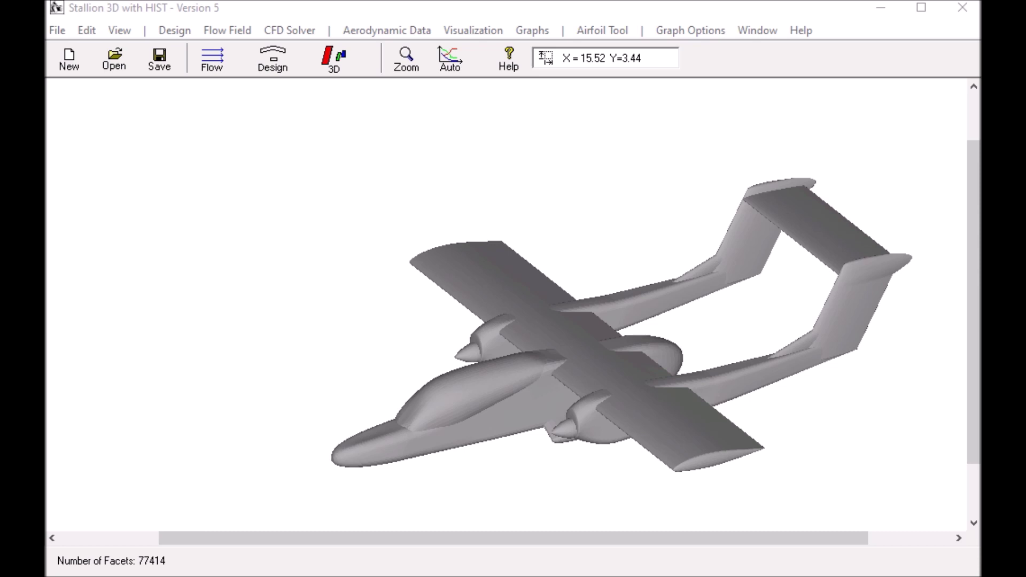
Step: Set the flow conditions' reference area to 27.2 and moment reference length to 2.23
left_click(211, 61)
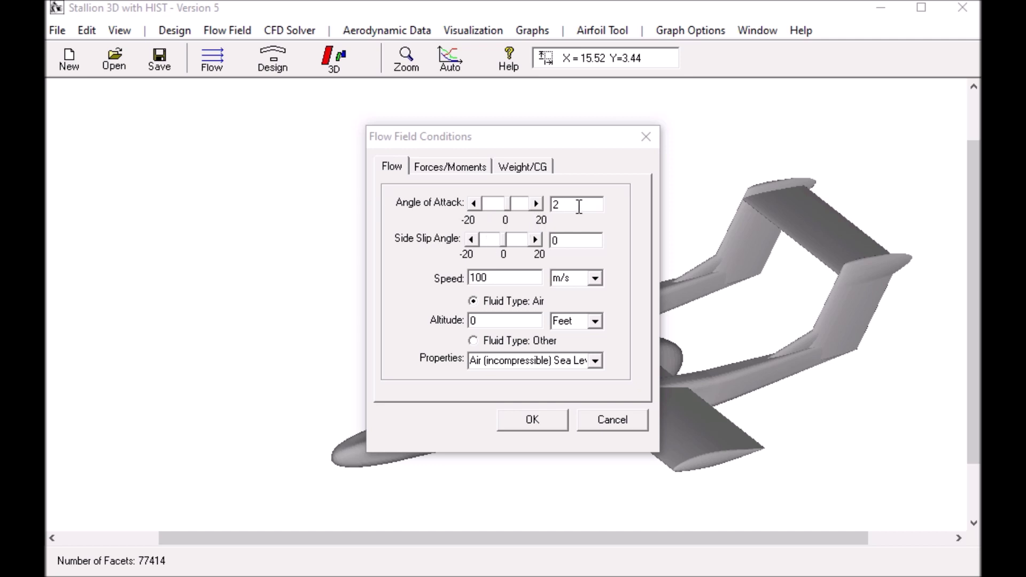
left_click(457, 170)
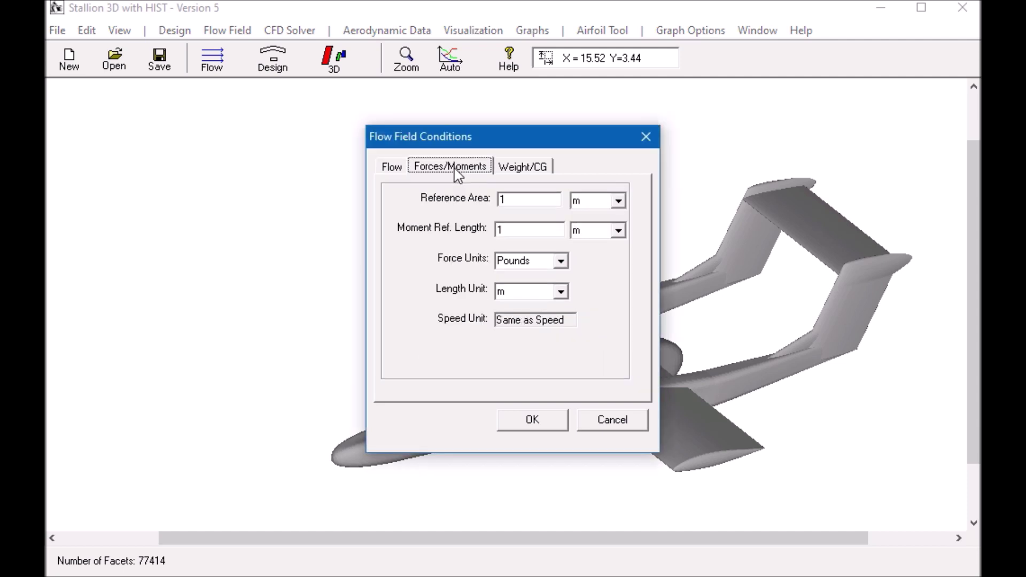
left_click(514, 201)
key("BackSpace")
type("27.2")
double_click(517, 230)
type("2.23")
Step: Check the Weight/CG settings (500 lb, CG at X 5.72 m) and apply the flow conditions
left_click(528, 167)
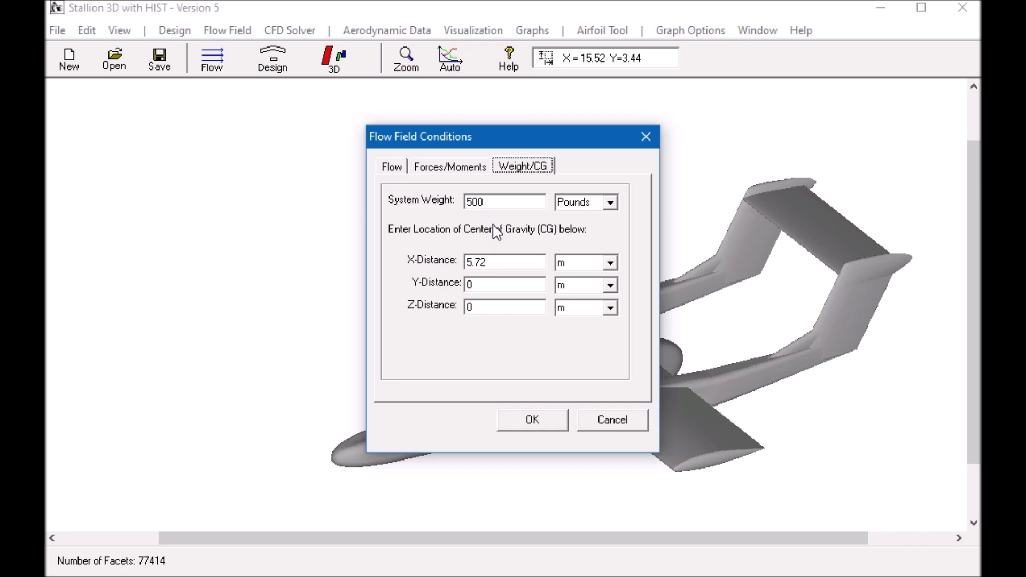
left_click(531, 420)
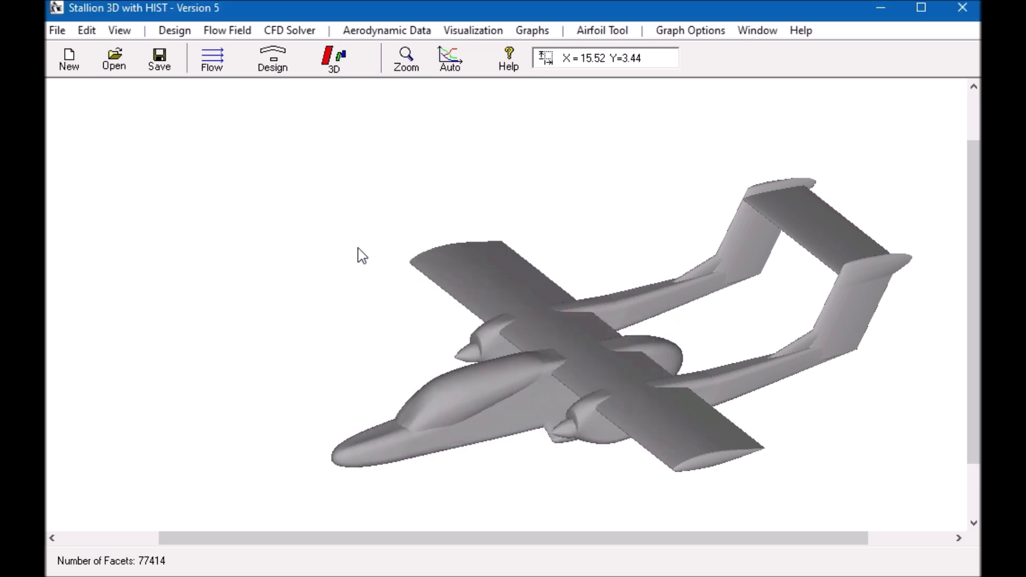
left_click(279, 32)
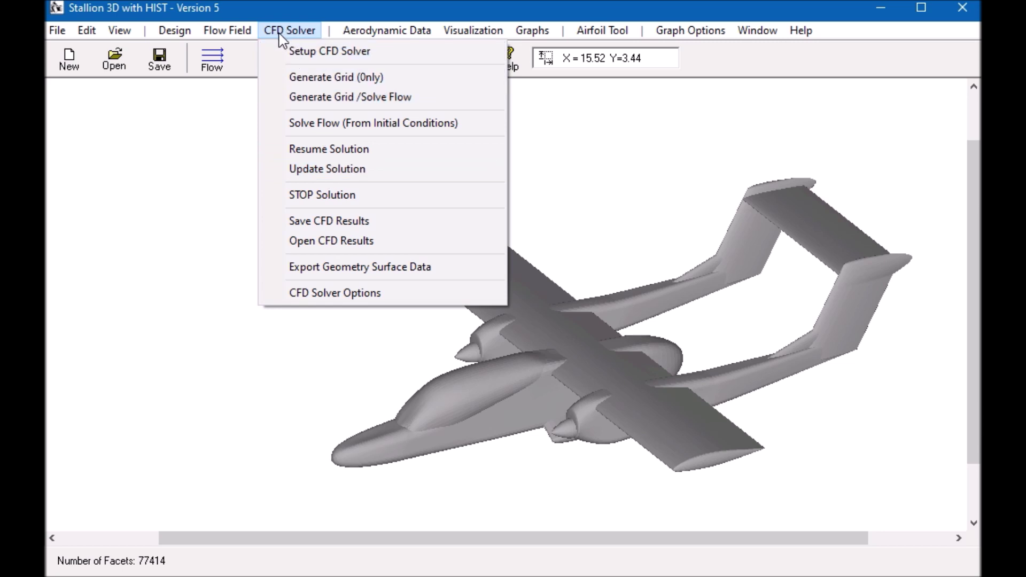
Step: Bring up Setup CFD Solver, showing a Medium grid under 960K cells with 4-2-4 divisions
left_click(314, 54)
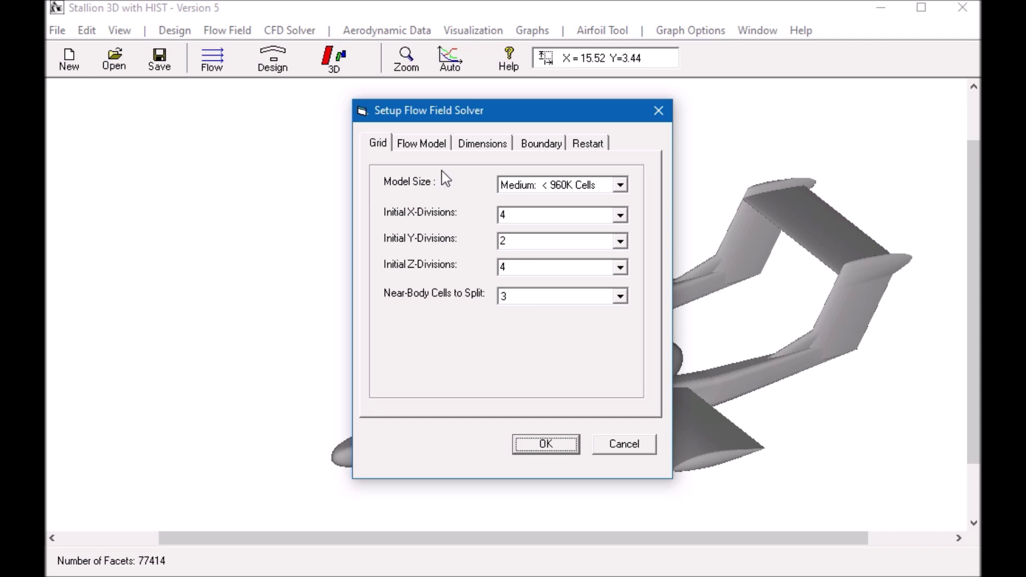
Step: Accept the solver setup after reviewing RANS k-e, 35000 iterations, radiation boundaries and 1000-iteration restarts
left_click(415, 143)
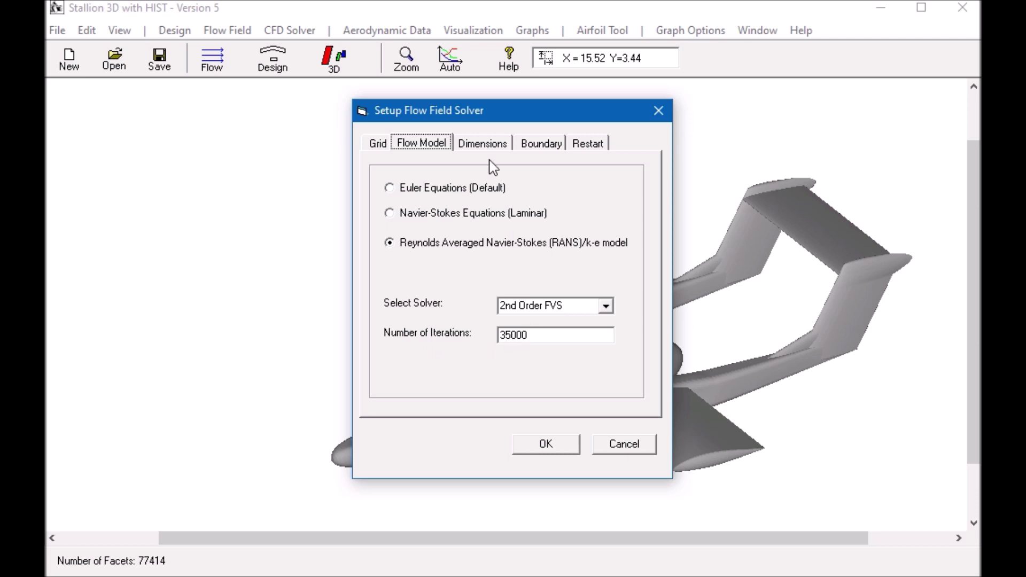
left_click(484, 145)
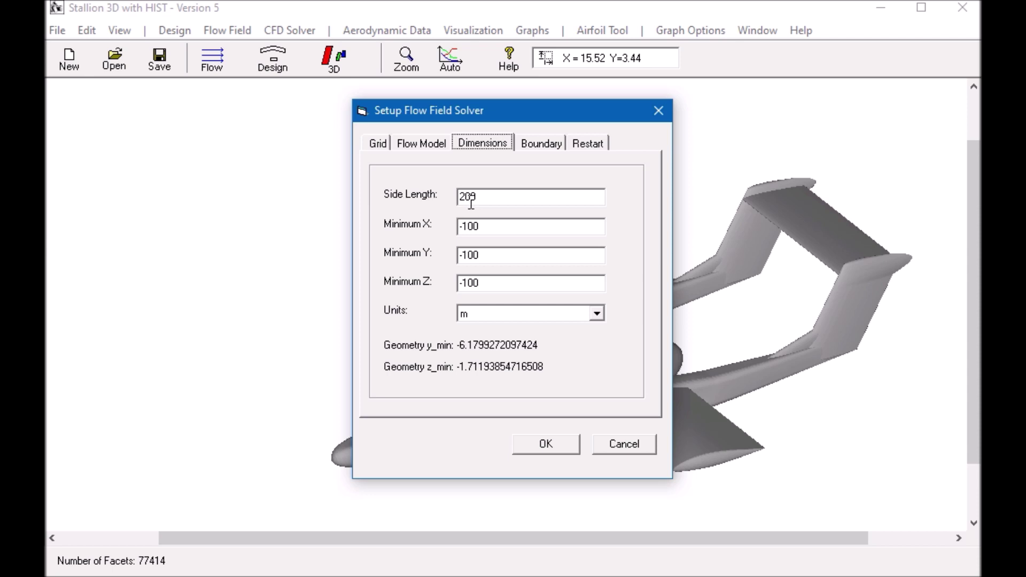
left_click(539, 147)
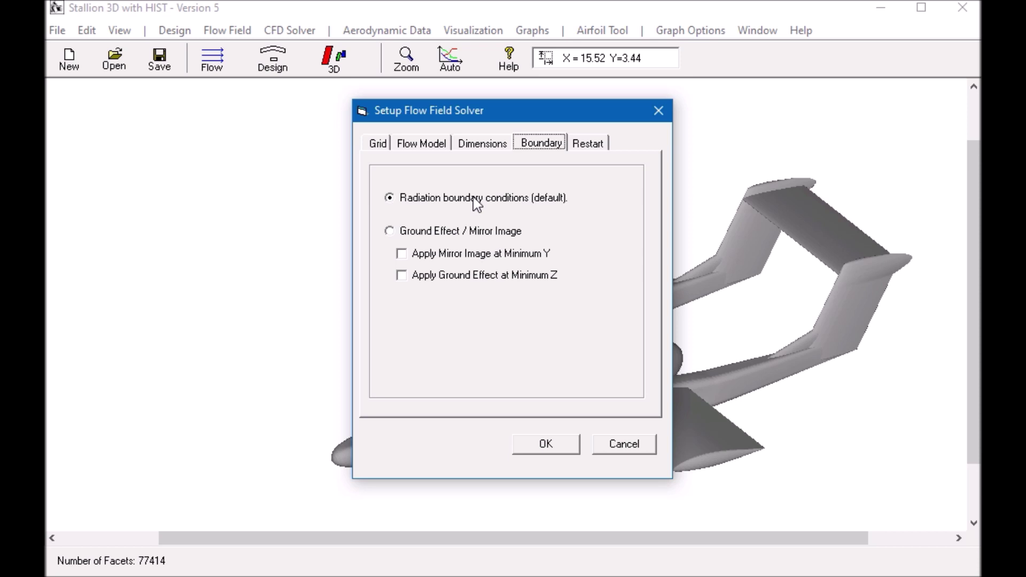
left_click(594, 148)
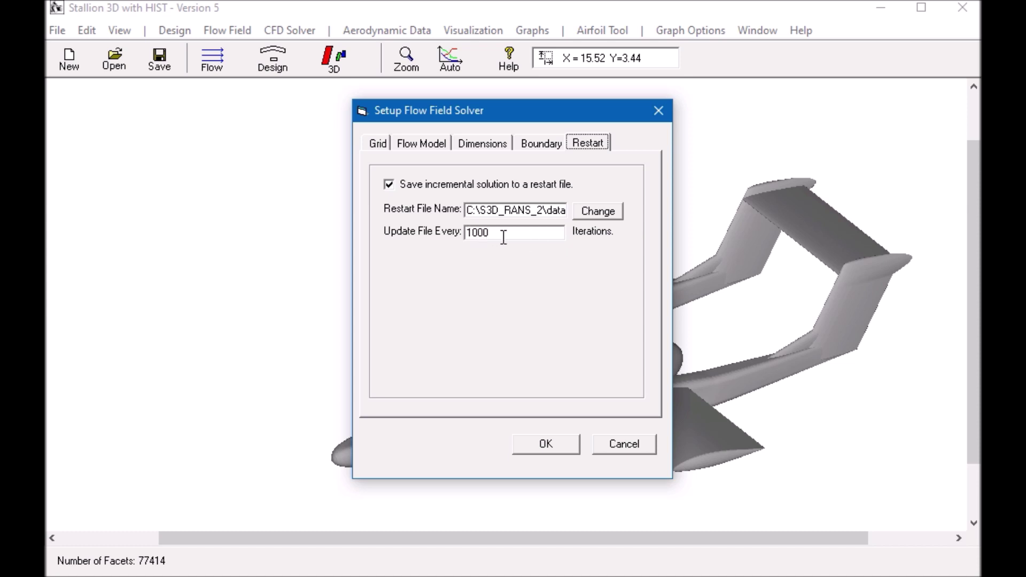
left_click(545, 444)
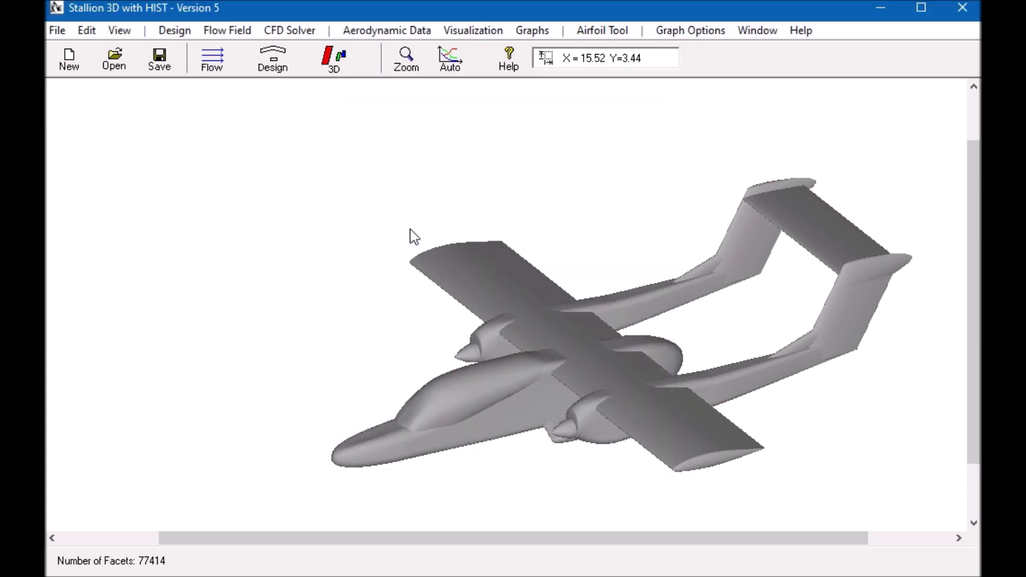
Step: Generate the grid and solve the flow, producing pressure contours from 98,000 to 105,000
left_click(290, 33)
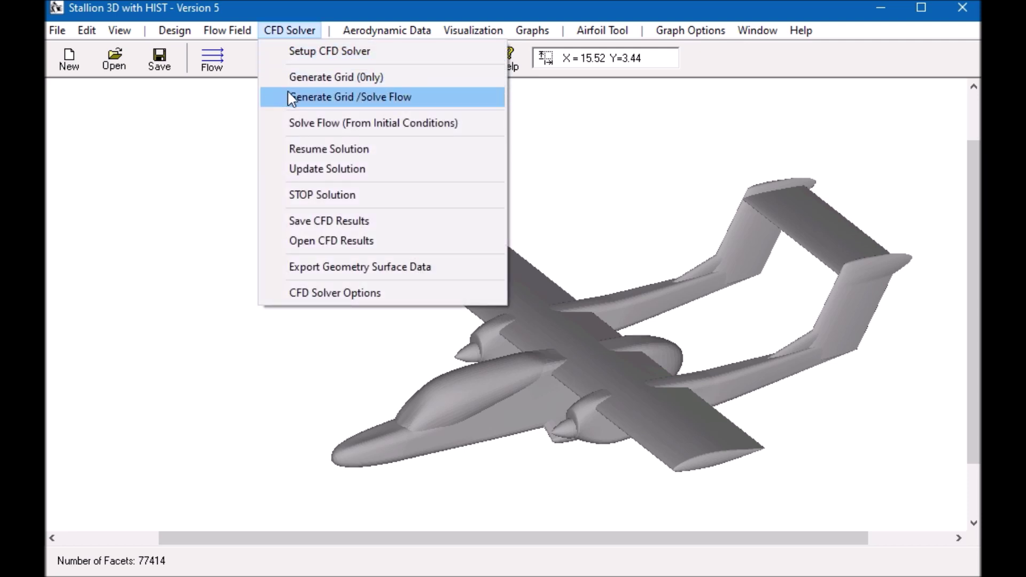
left_click(338, 105)
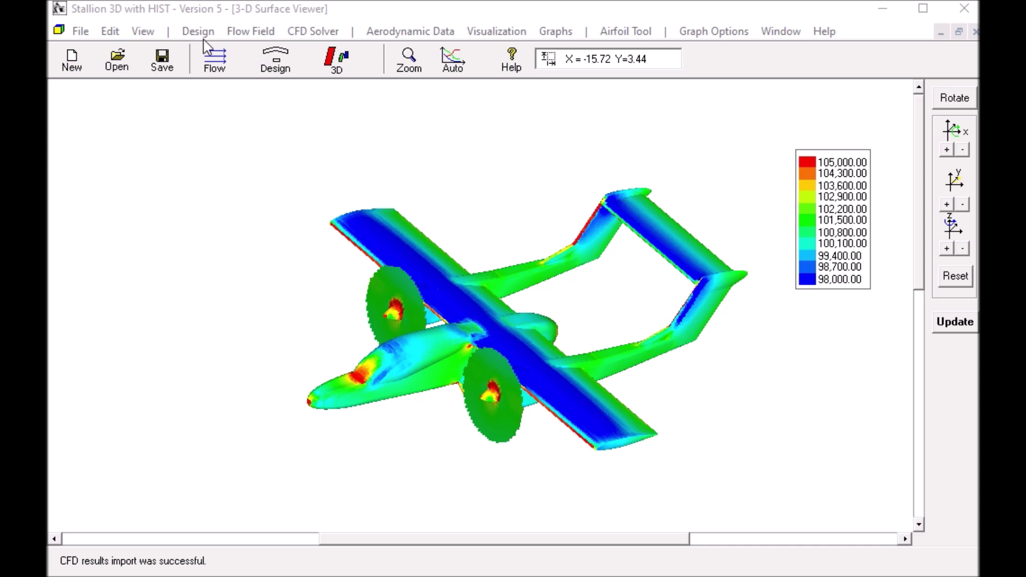
Step: Review the actuator disc settings for both propeller discs on the pressure-contoured OV-10A
left_click(250, 31)
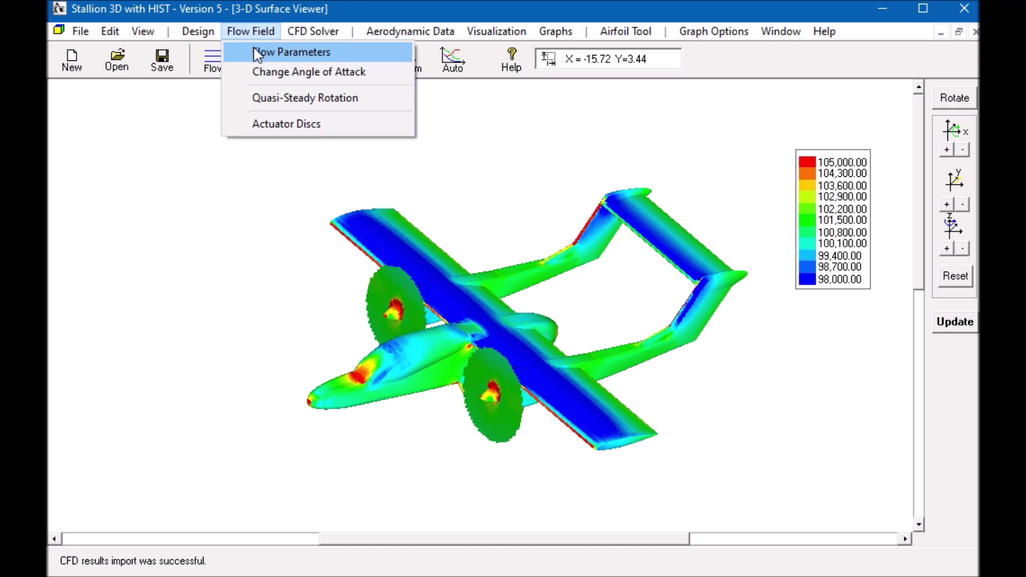
left_click(266, 125)
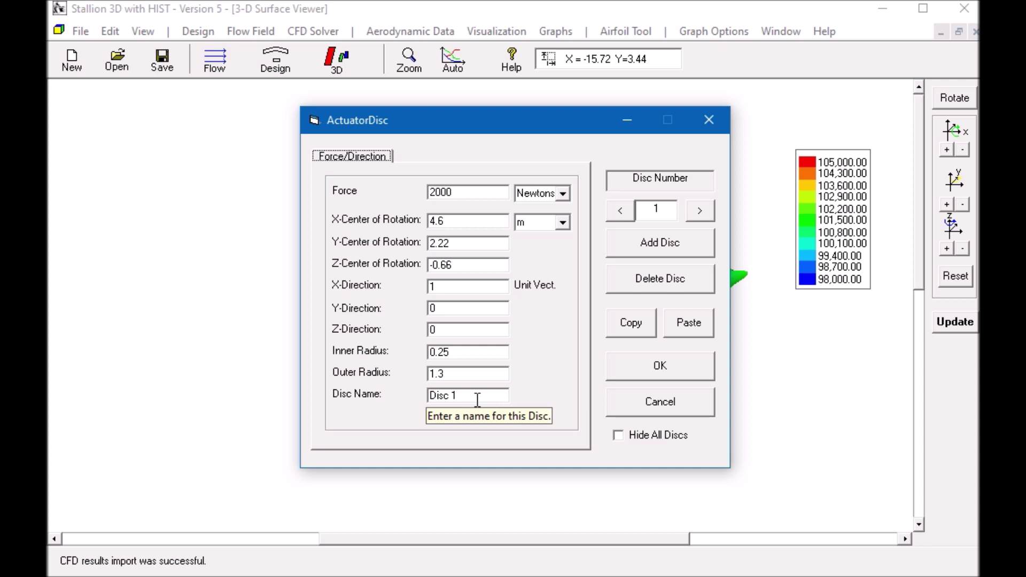
left_click(698, 216)
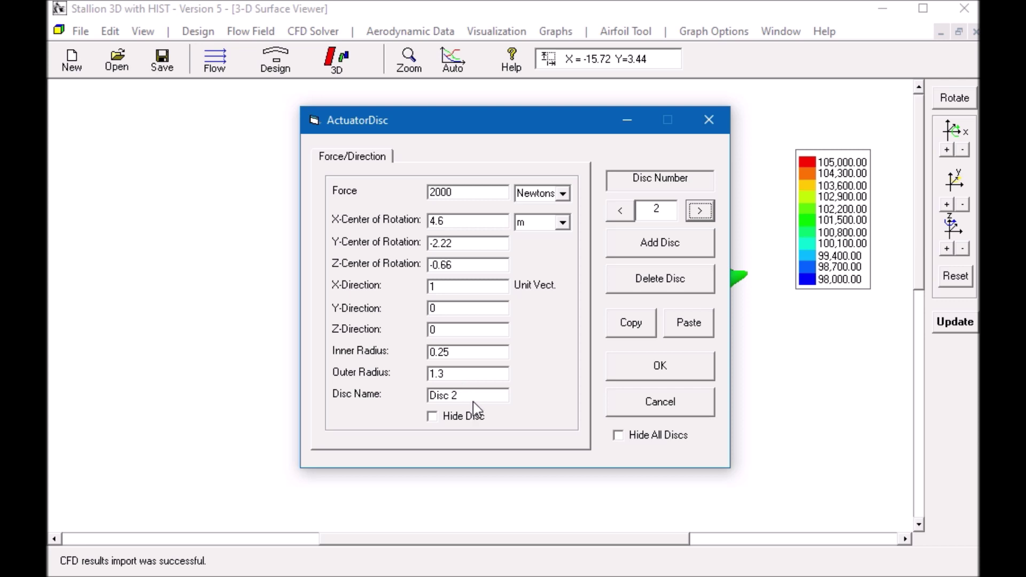
left_click(682, 363)
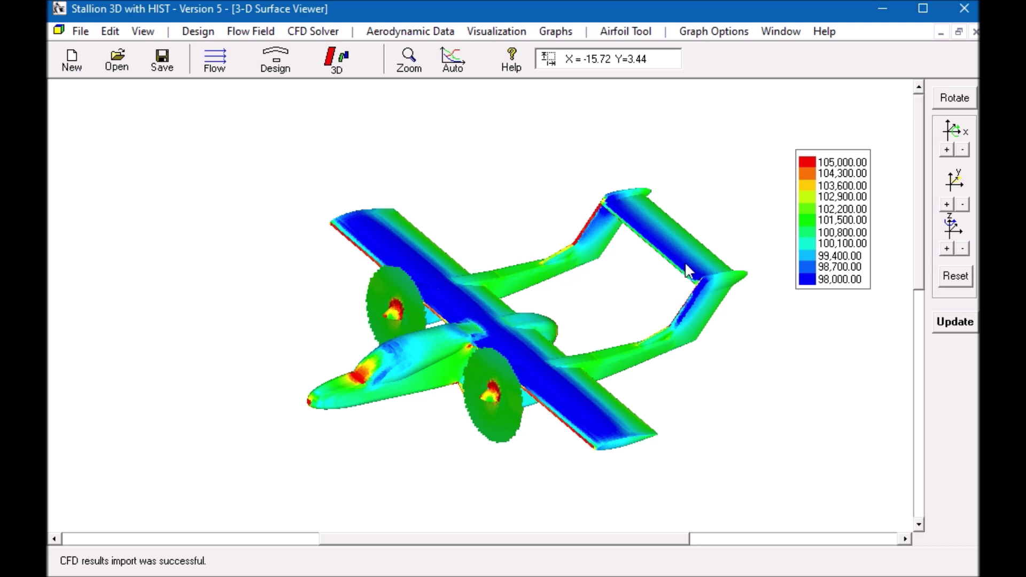
mouse_move(662, 277)
left_mouse_down()
mouse_move(638, 288)
mouse_move(646, 283)
left_mouse_up()
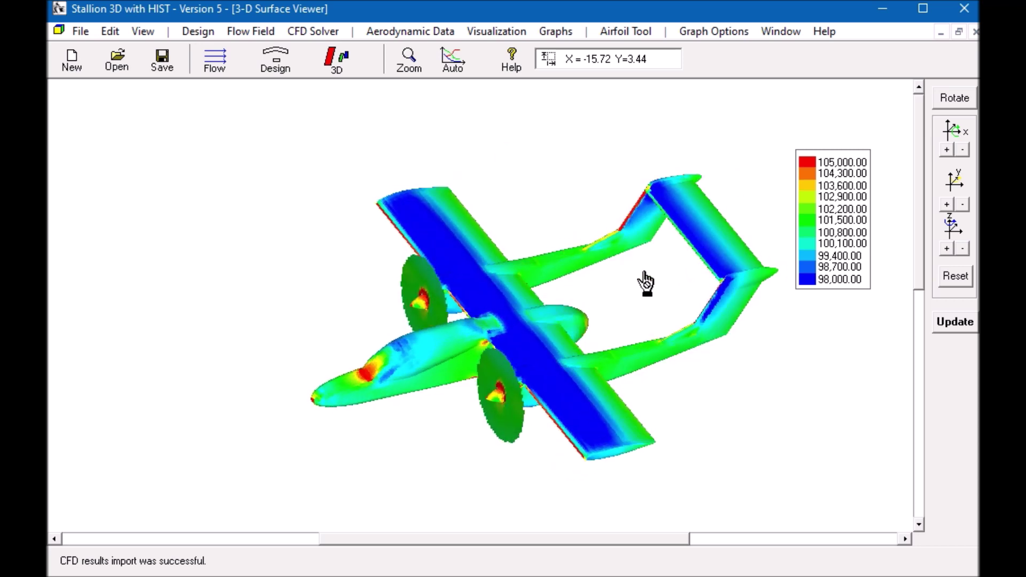
Step: Show the Aerodynamic Coefficients report down to Numerics: lift coefficient 0.252, L/D 10.34, 796,604 cells
left_click(405, 33)
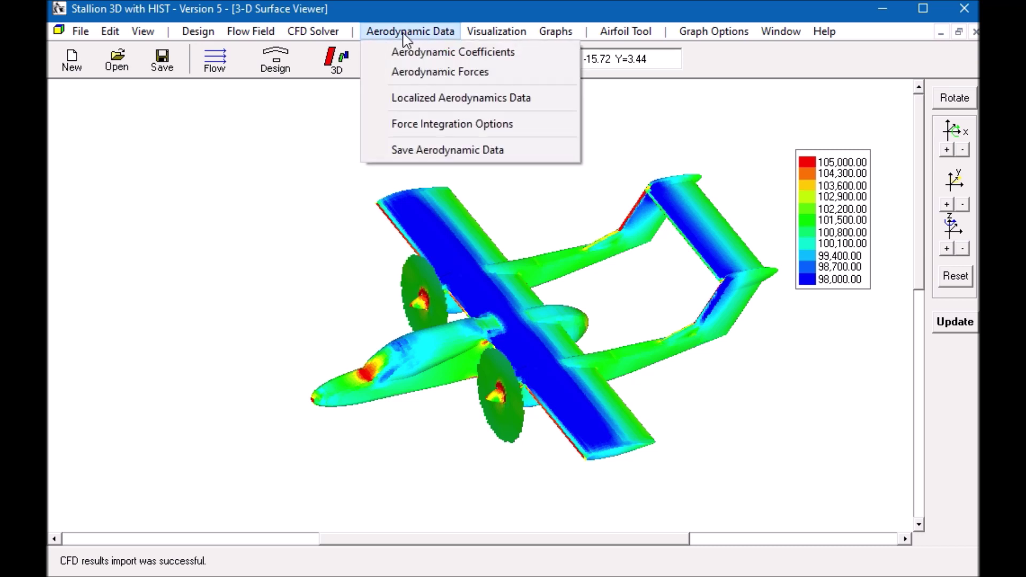
left_click(414, 55)
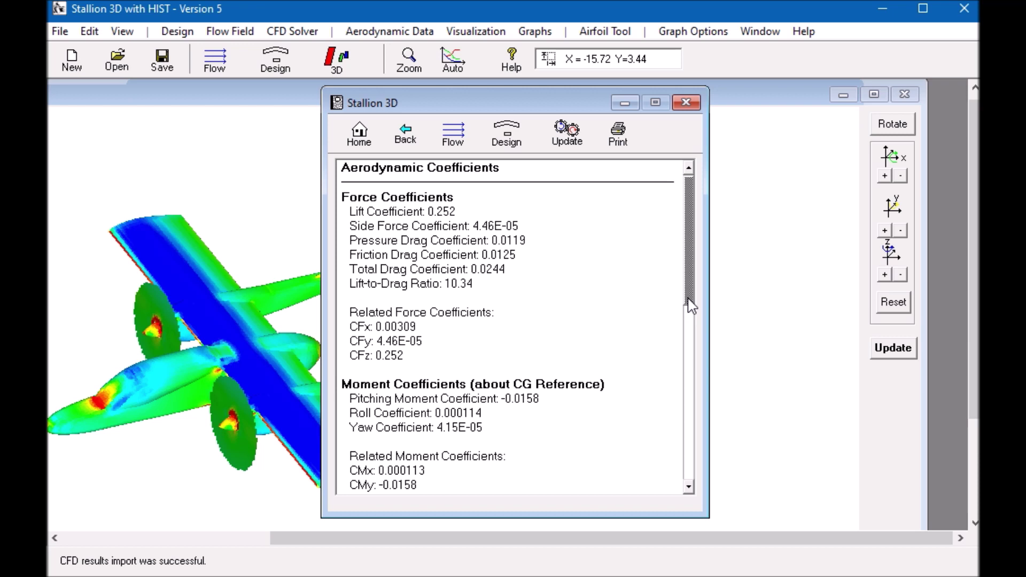
left_click_drag(690, 306, 688, 426)
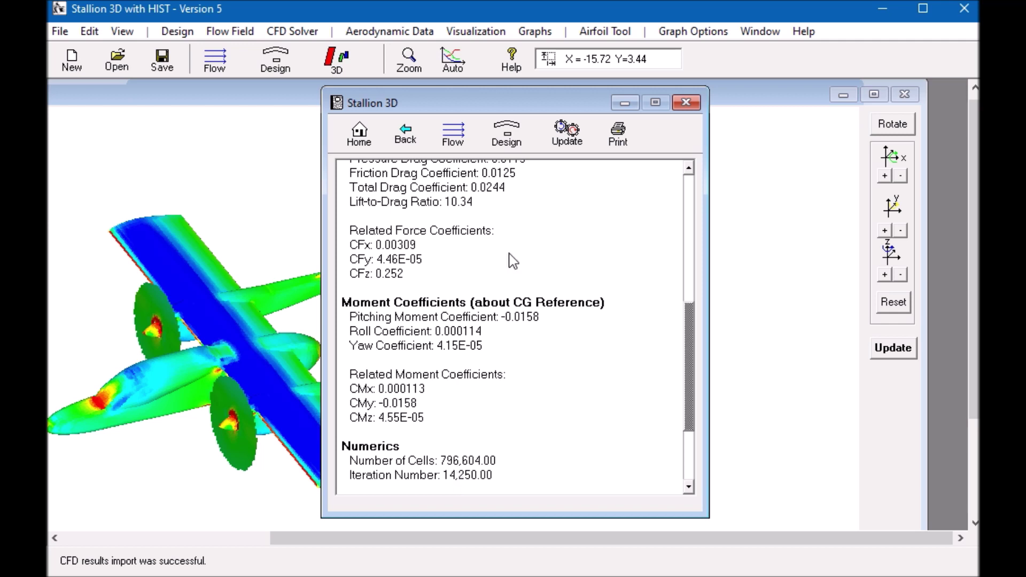
left_click(375, 42)
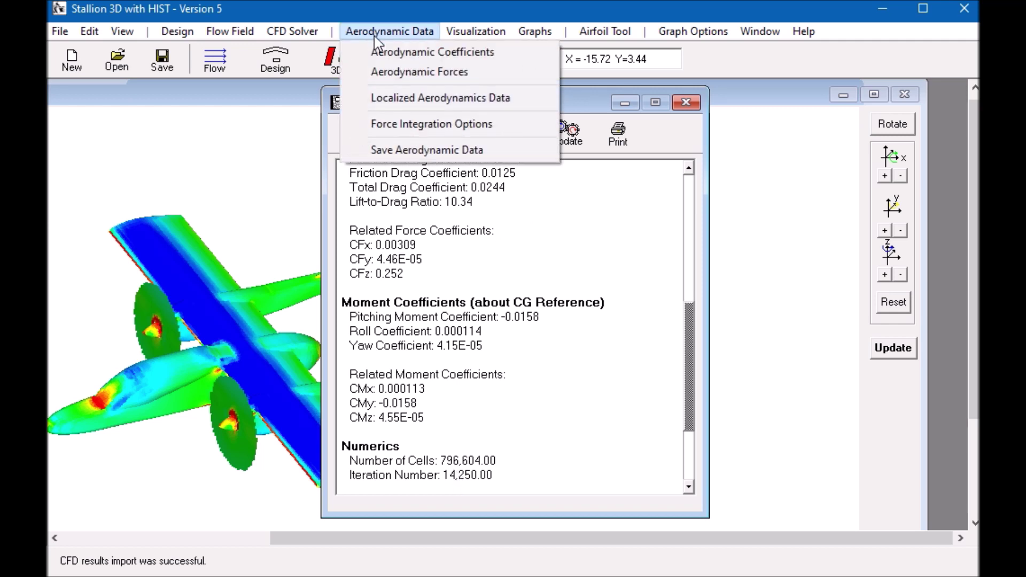
Step: Show the Aerodynamic Forces report through total rotor power 378,956.18 W, then return to the aircraft view
left_click(398, 74)
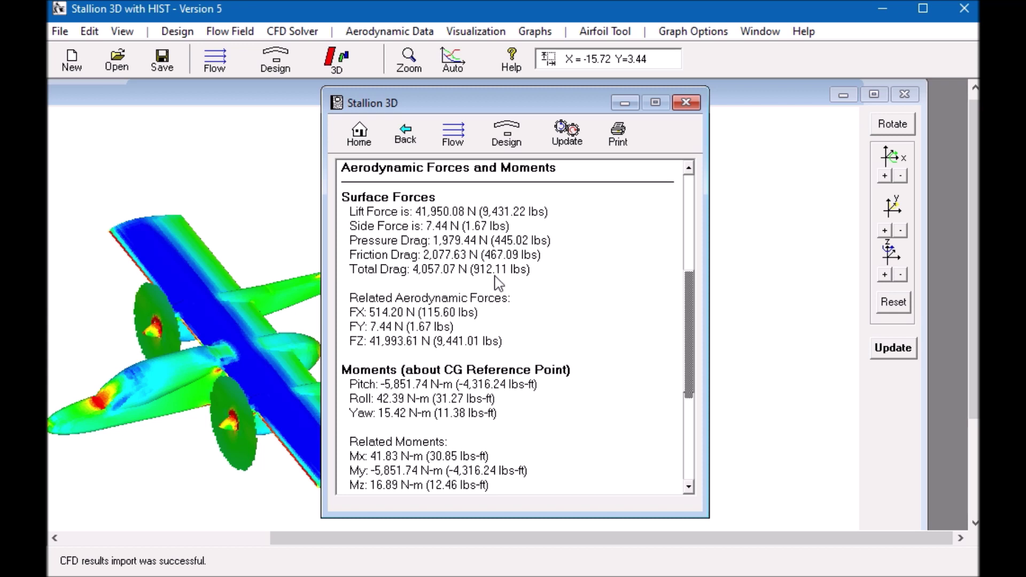
left_click_drag(691, 306, 685, 262)
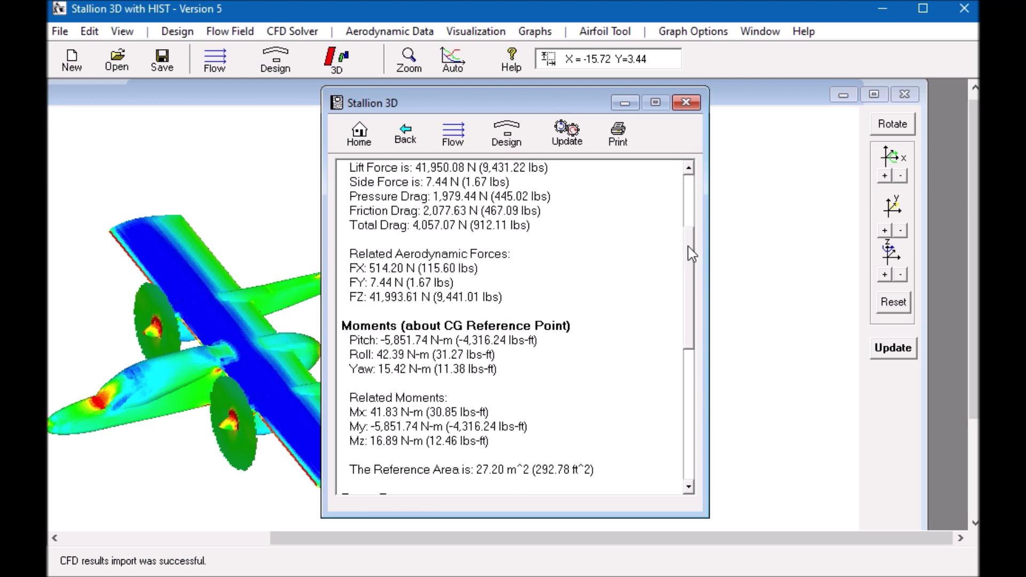
left_click_drag(692, 254, 690, 359)
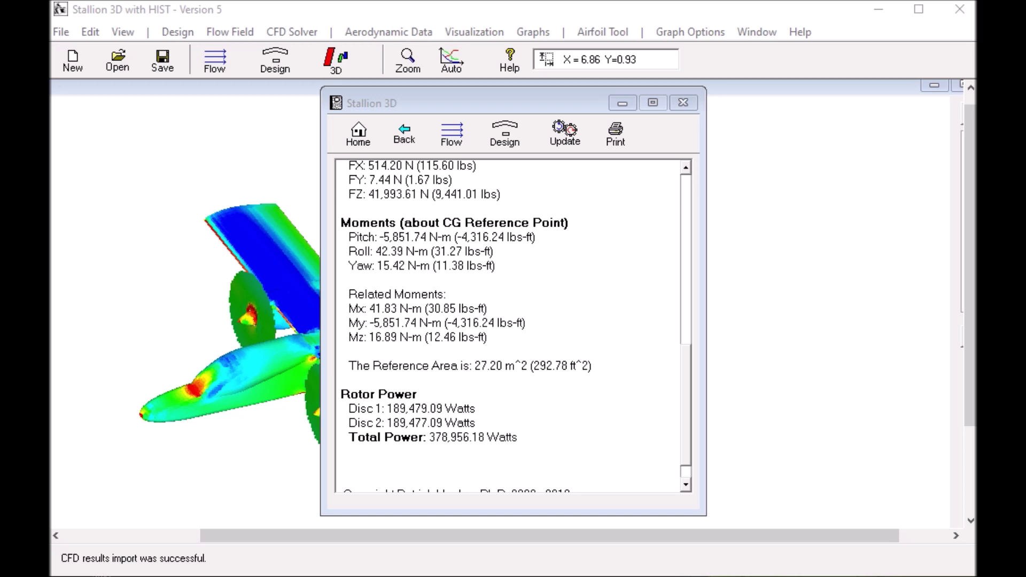
left_click(831, 350)
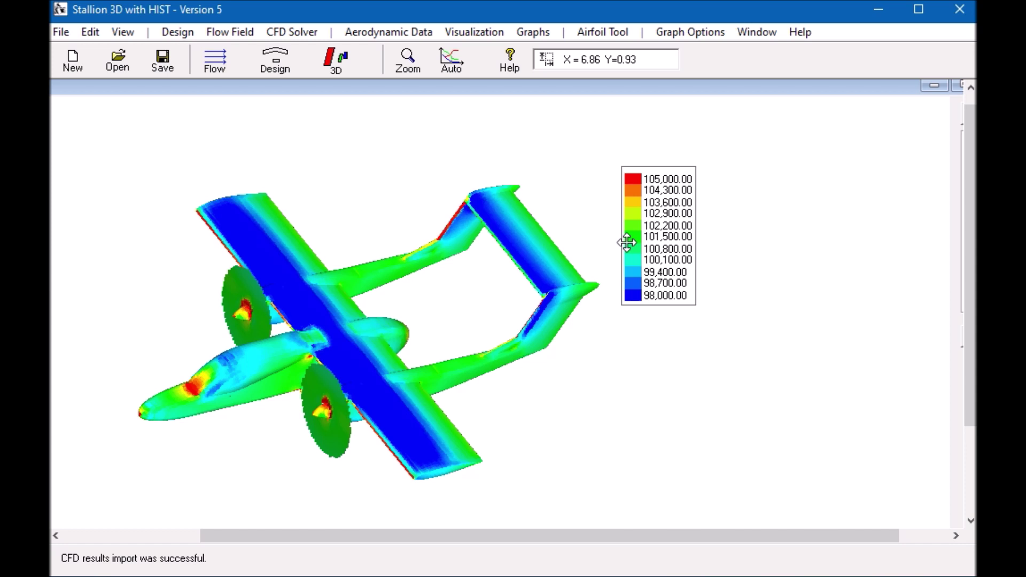
Step: Plot the pressure coefficient versus X at y=4 and rearrange the legend and graph beside the aircraft
left_click(525, 33)
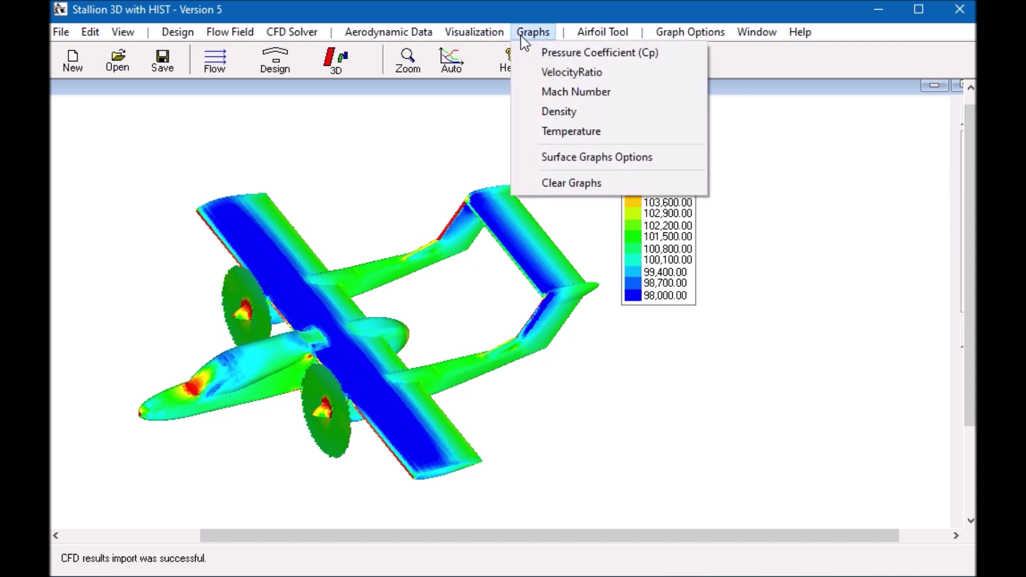
left_click(553, 54)
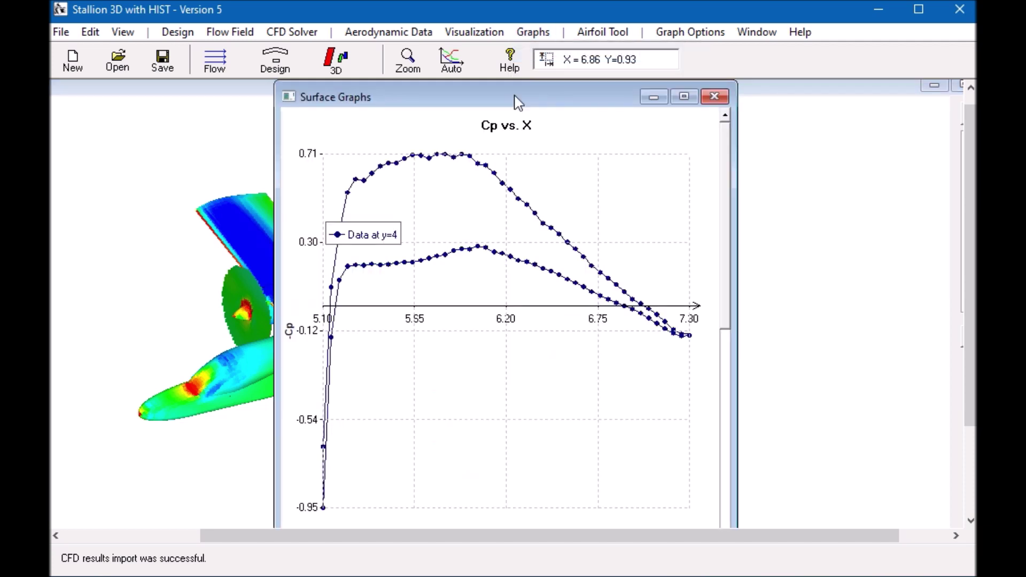
left_click_drag(371, 231, 429, 216)
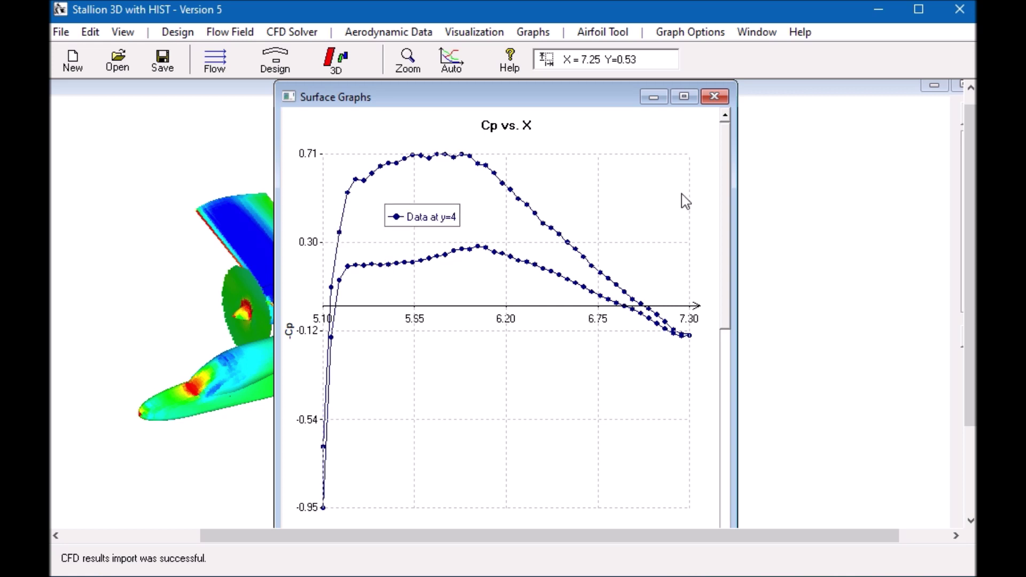
left_click_drag(551, 101, 689, 91)
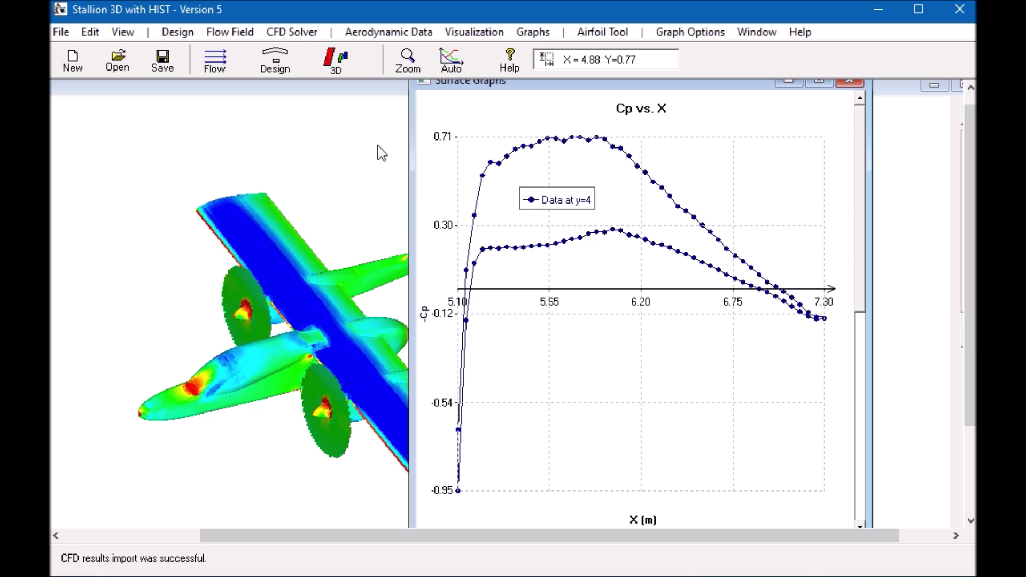
mouse_move(378, 151)
left_mouse_down()
mouse_move(358, 174)
mouse_move(367, 155)
left_mouse_up()
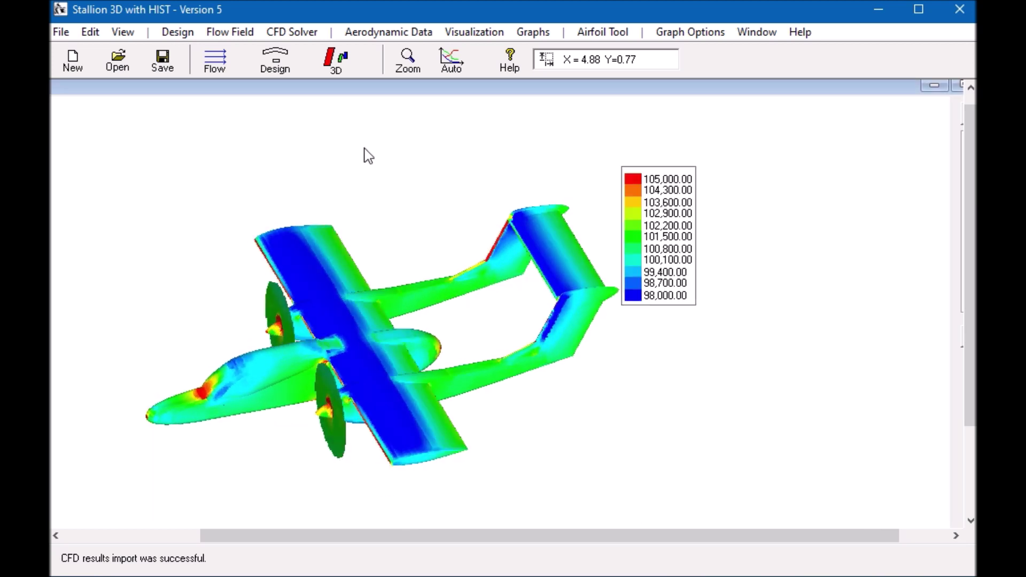
Step: Add an X-Z Plane slice at location 0 displayed as Grid Lines through the aircraft
left_click(481, 31)
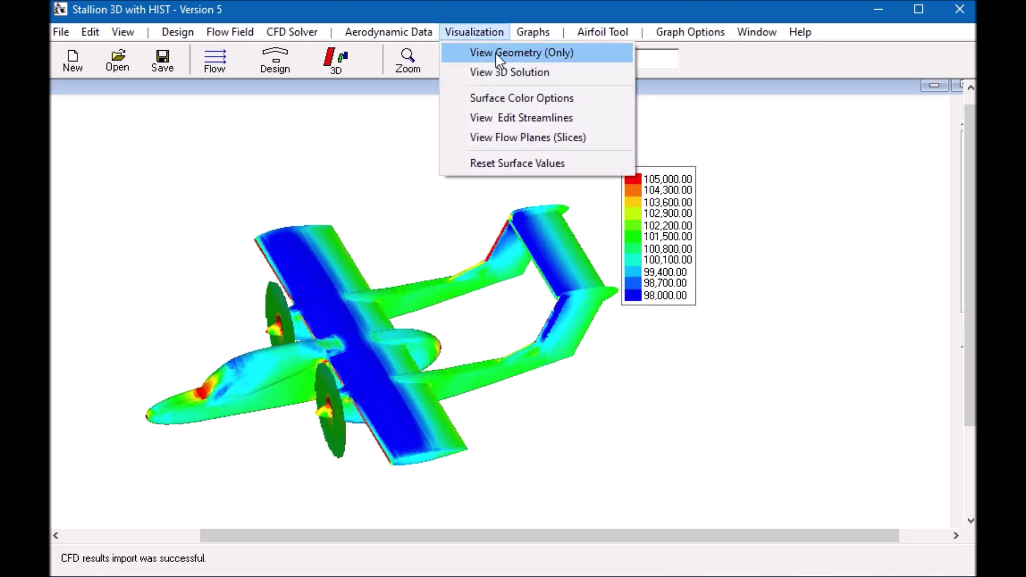
left_click(514, 138)
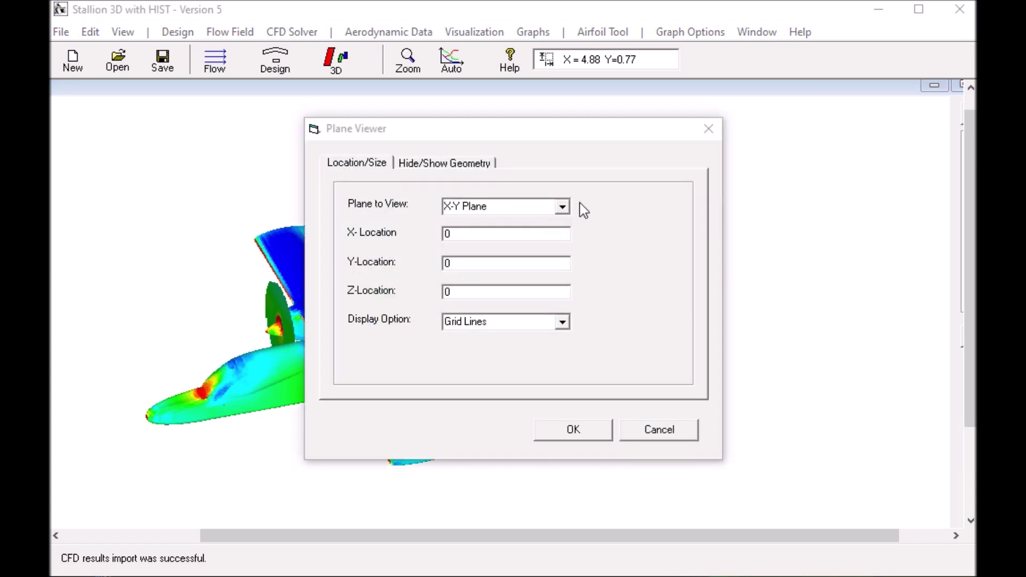
left_click(562, 207)
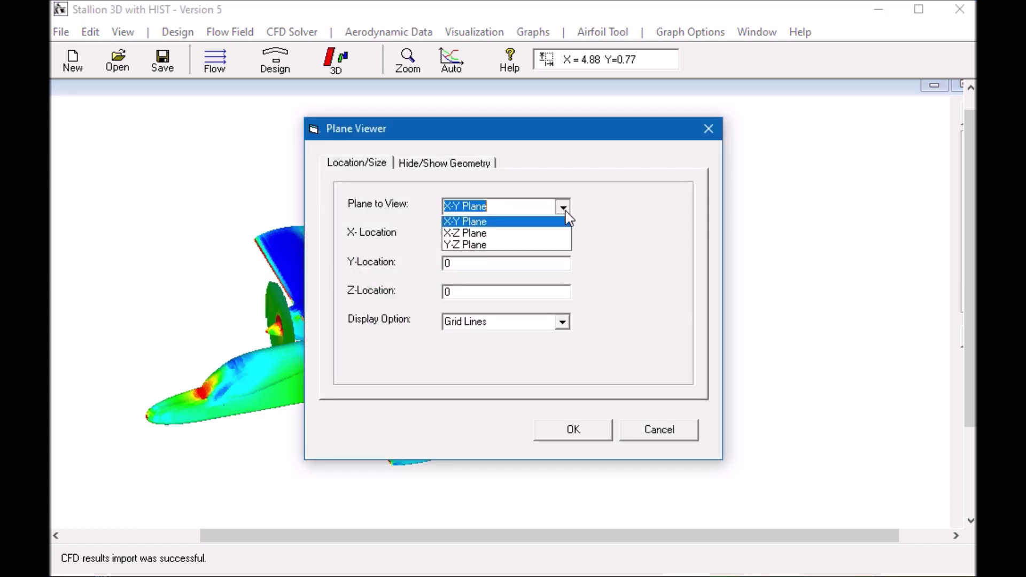
left_click(525, 236)
left_click(562, 322)
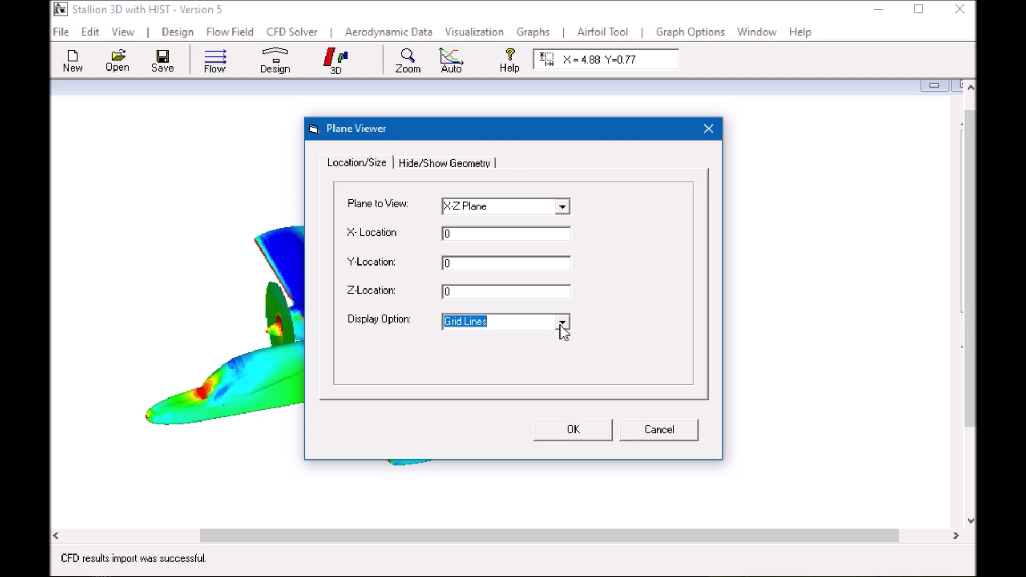
left_click(561, 322)
left_click(538, 350)
left_click(570, 428)
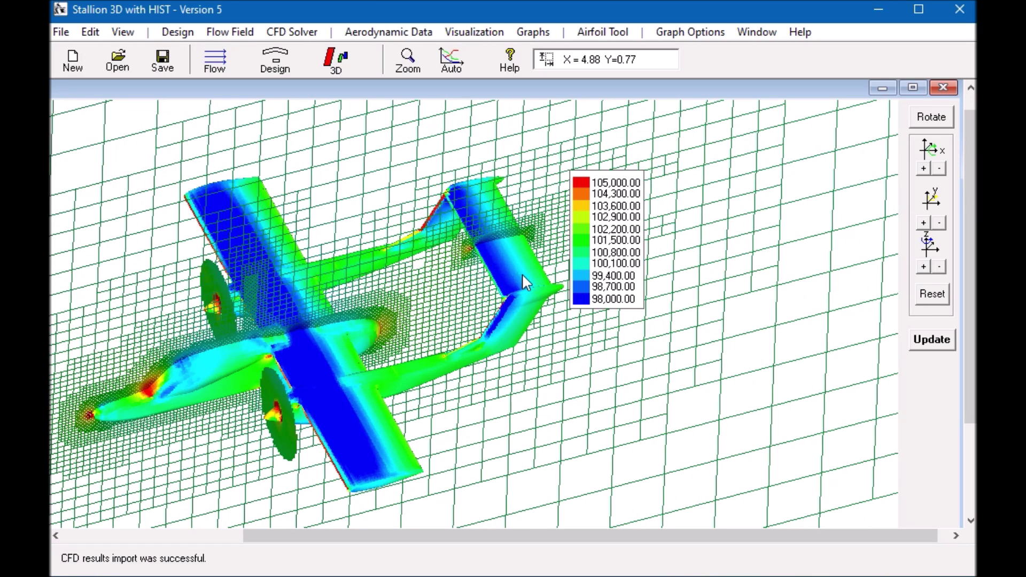
Step: Orbit the model to inspect grid refinement around the fuselage, booms and propeller discs
left_click_drag(452, 255, 490, 271)
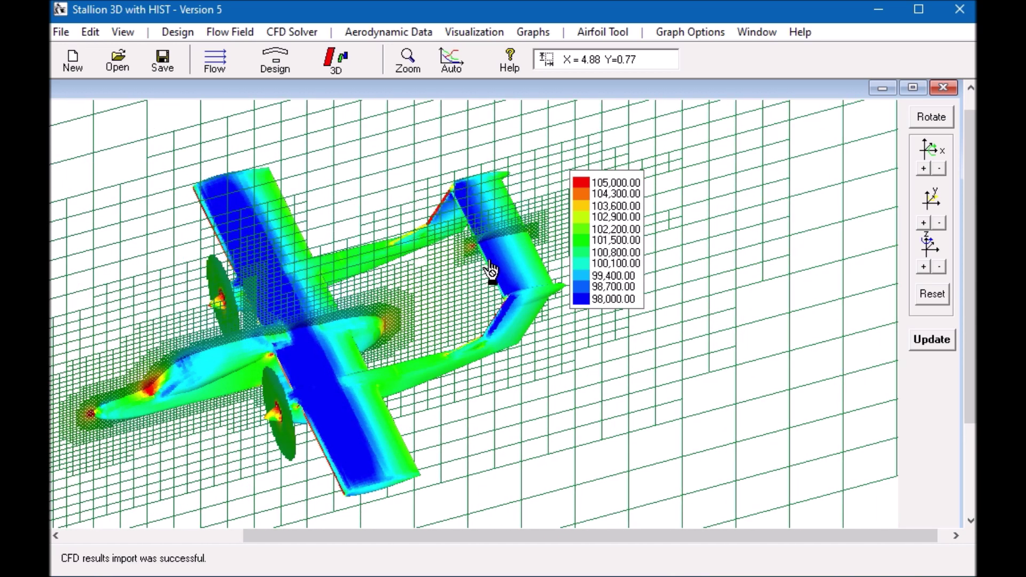